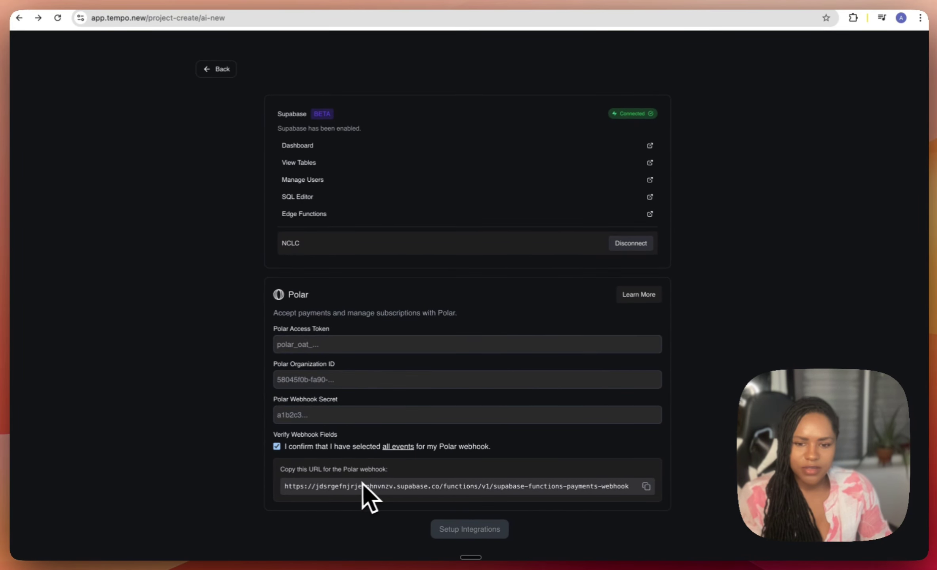
# Step: Look over the Polar integration's required credentials and webhook URL, and open its Learn More guide
pyautogui.click(640, 487)
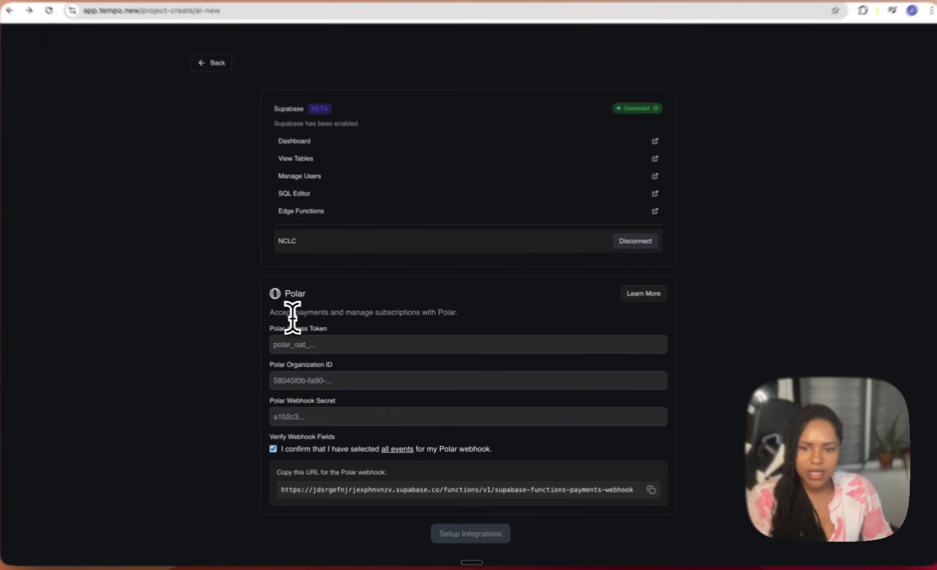
pyautogui.moveTo(293, 313); pyautogui.dragTo(459, 317)
pyautogui.click(471, 318)
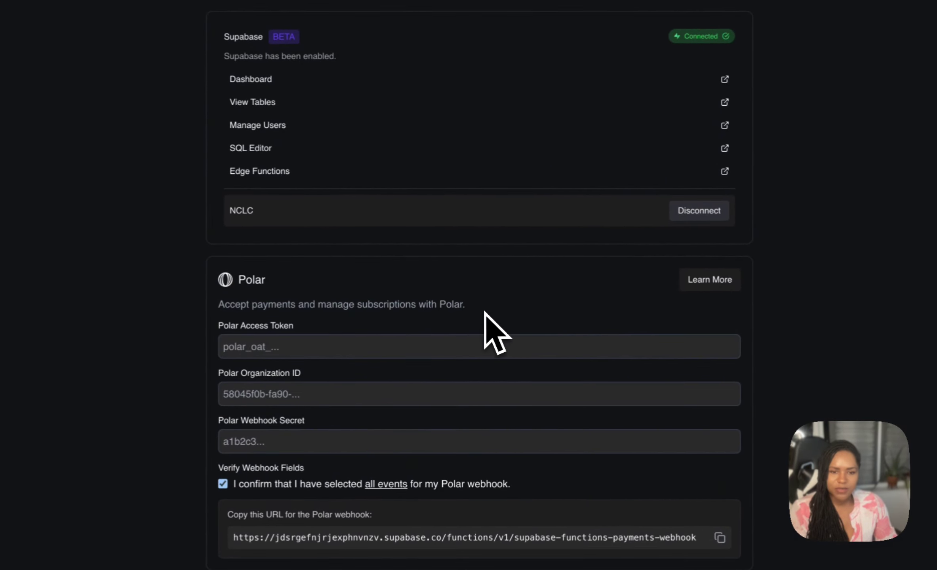
pyautogui.click(262, 347)
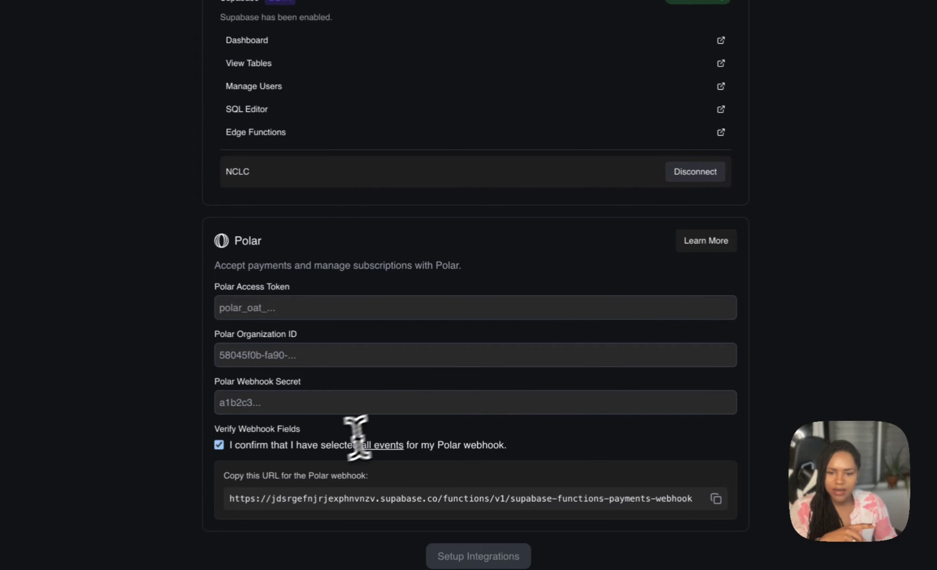
pyautogui.click(706, 241)
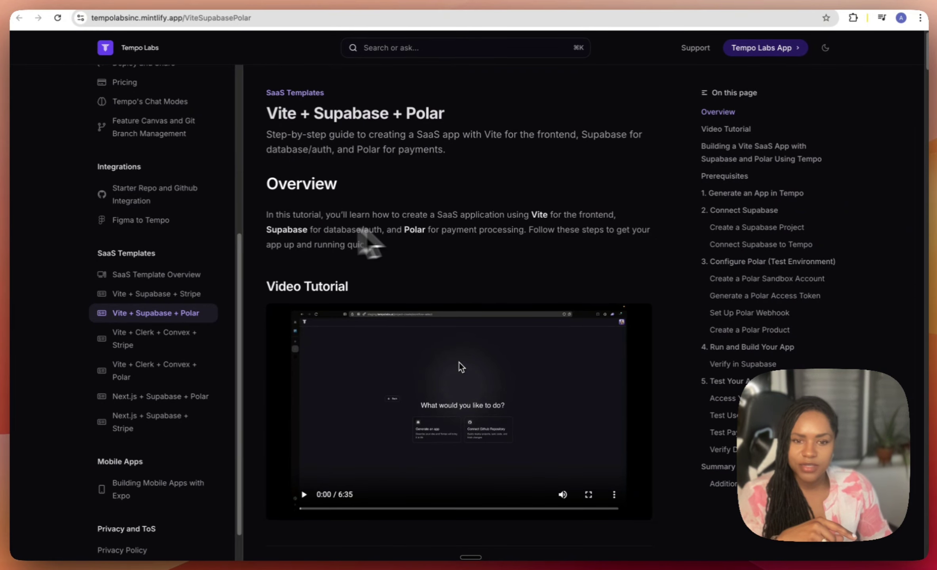
# Step: Read the Vite + Supabase + Polar guide's overview and skip through its video tutorial to the Polar setup part
pyautogui.moveTo(273, 215); pyautogui.dragTo(450, 213)
pyautogui.click(486, 224)
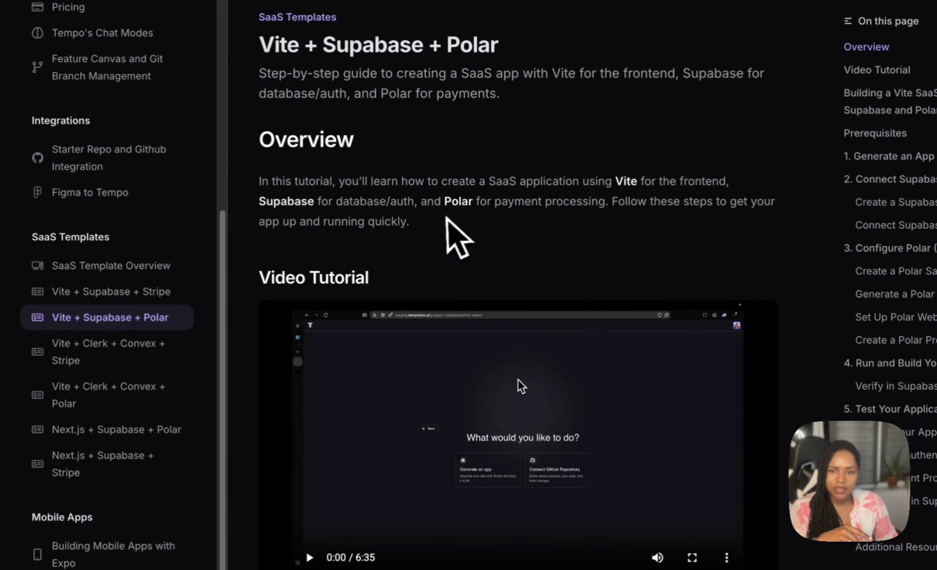
pyautogui.scroll(-2, 414, 251)
pyautogui.scroll(-10, 411, 217)
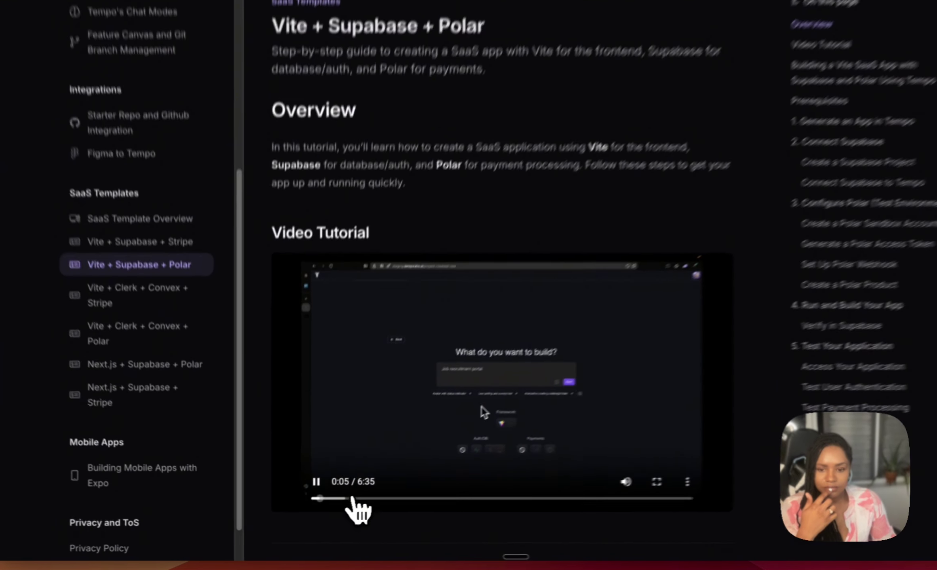
pyautogui.moveTo(324, 509); pyautogui.dragTo(354, 510)
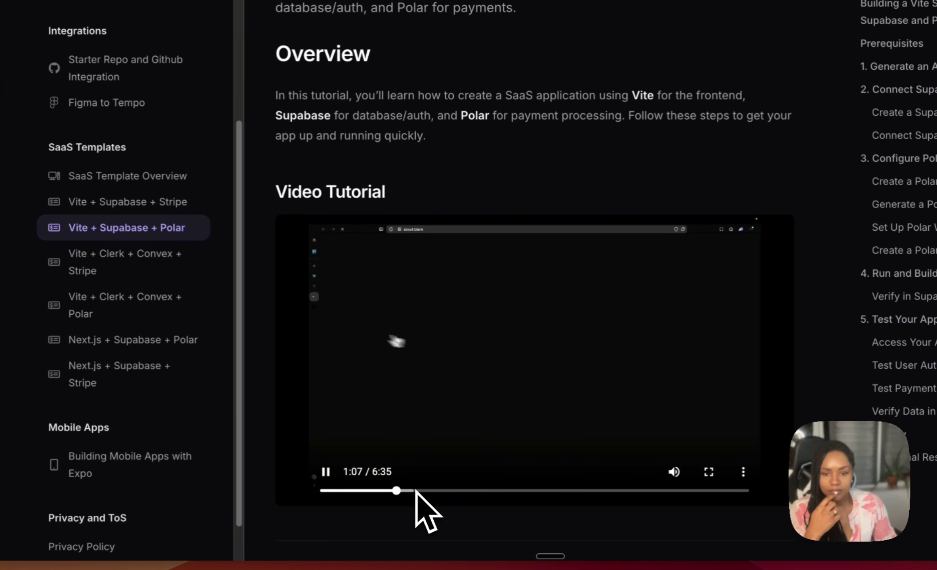
pyautogui.click(417, 490)
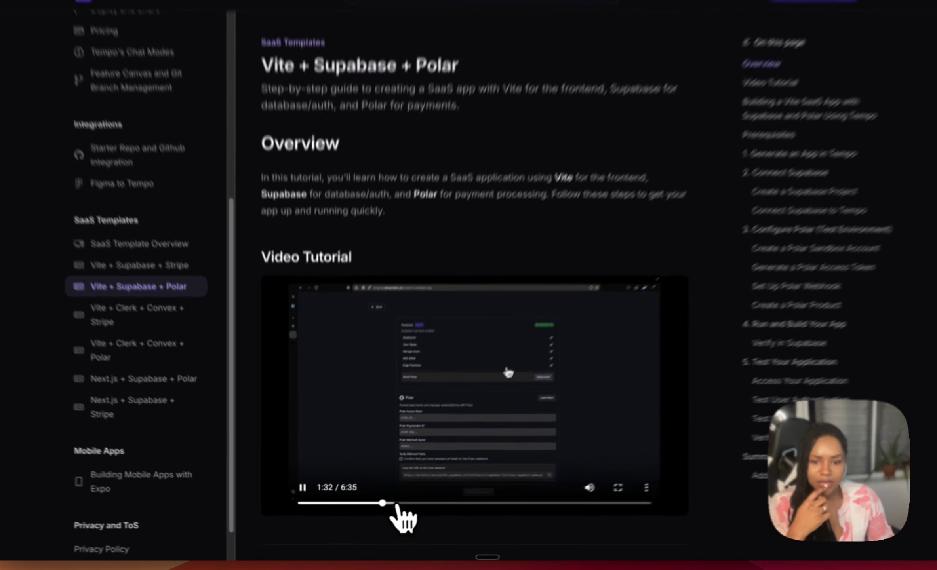
pyautogui.click(387, 509)
pyautogui.click(416, 491)
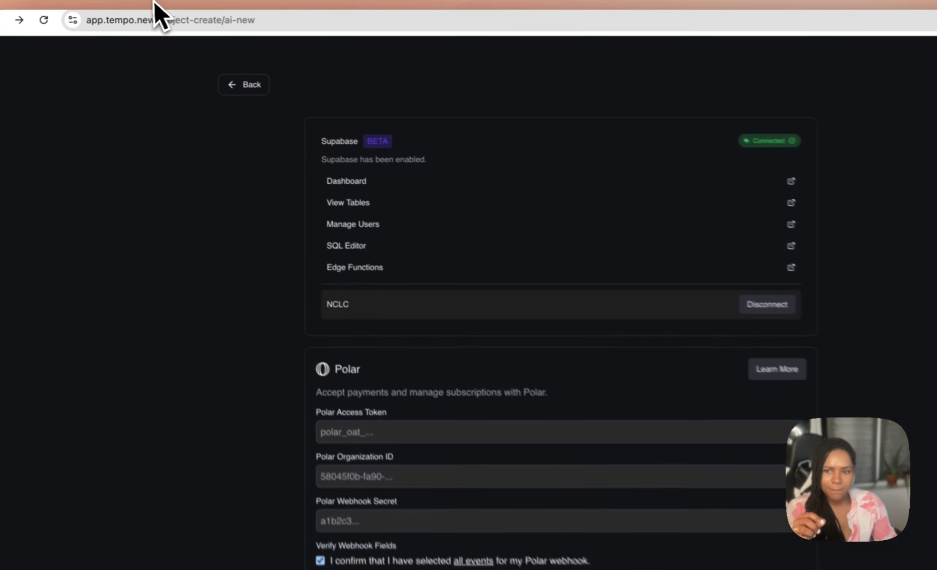
# Step: Open the Polar sandbox site at sandbox.polar.sh in a new browser tab
pyautogui.press('super+bracketright')
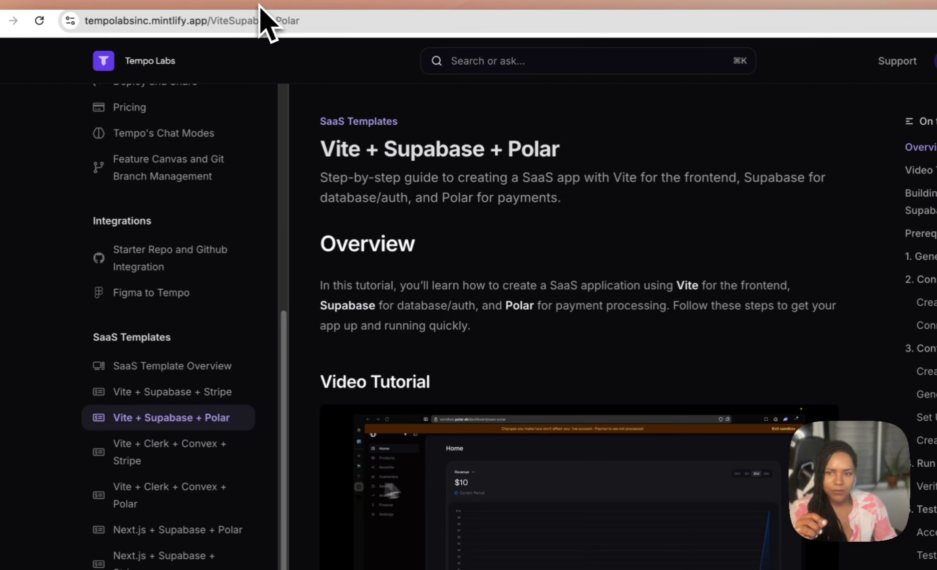
pyautogui.press('super+t')
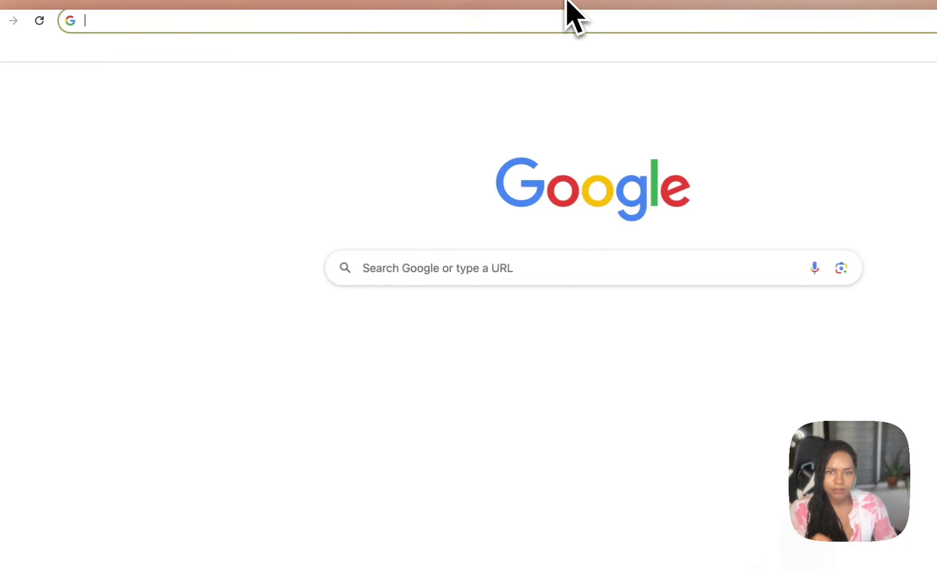
pyautogui.write('sandbox.polar.sh')
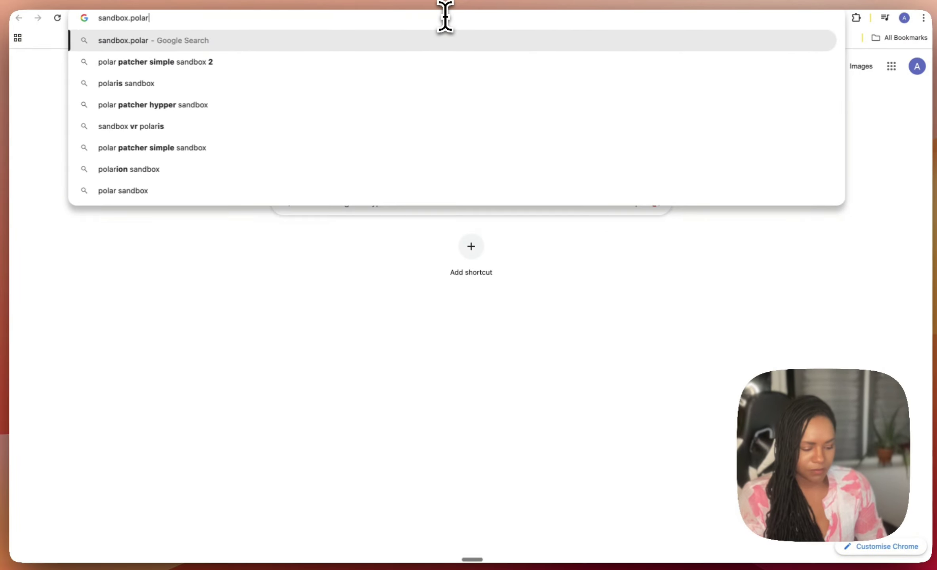
pyautogui.press('Return')
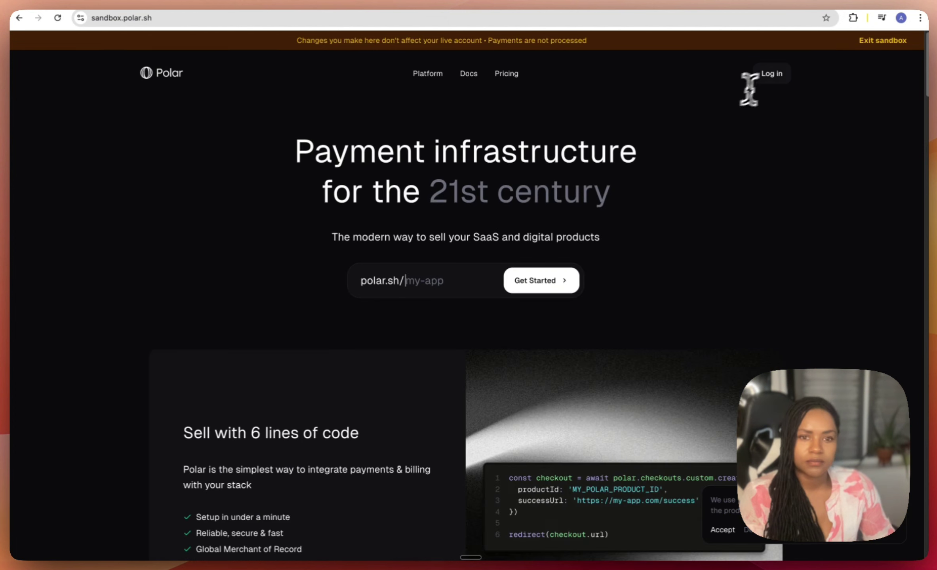
# Step: Sign up through GitHub, authorizing Polar Sandbox, and create the organization NCLC with the terms accepted
pyautogui.click(778, 73)
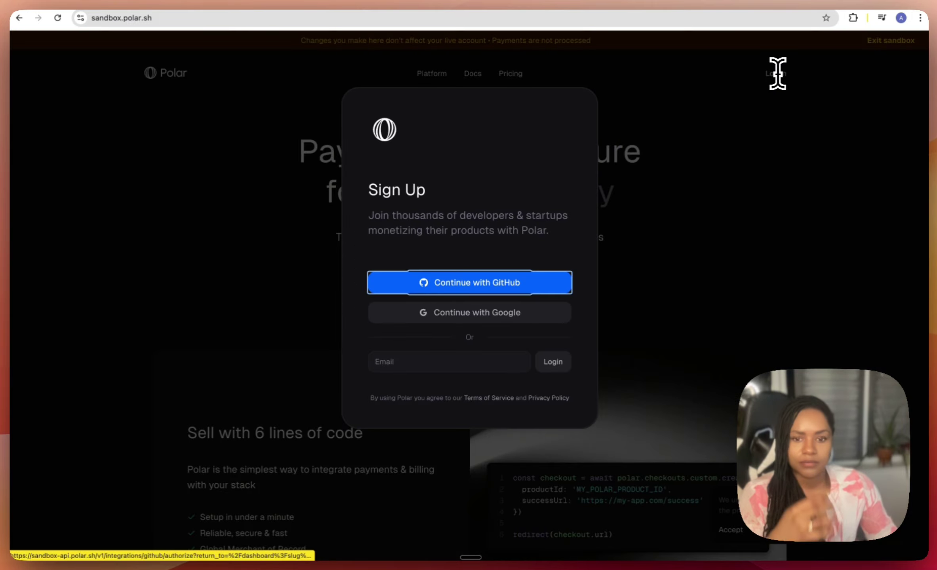
pyautogui.click(508, 283)
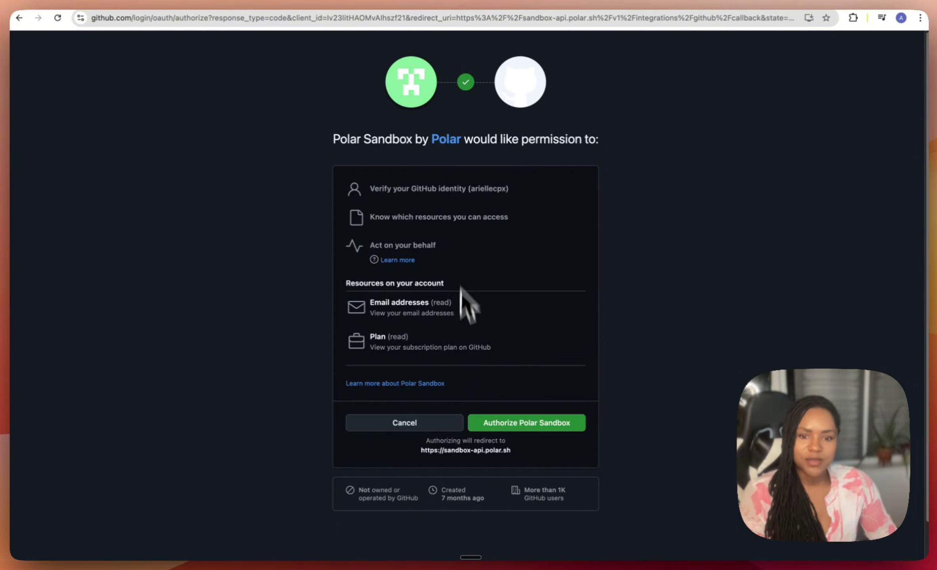
pyautogui.click(503, 422)
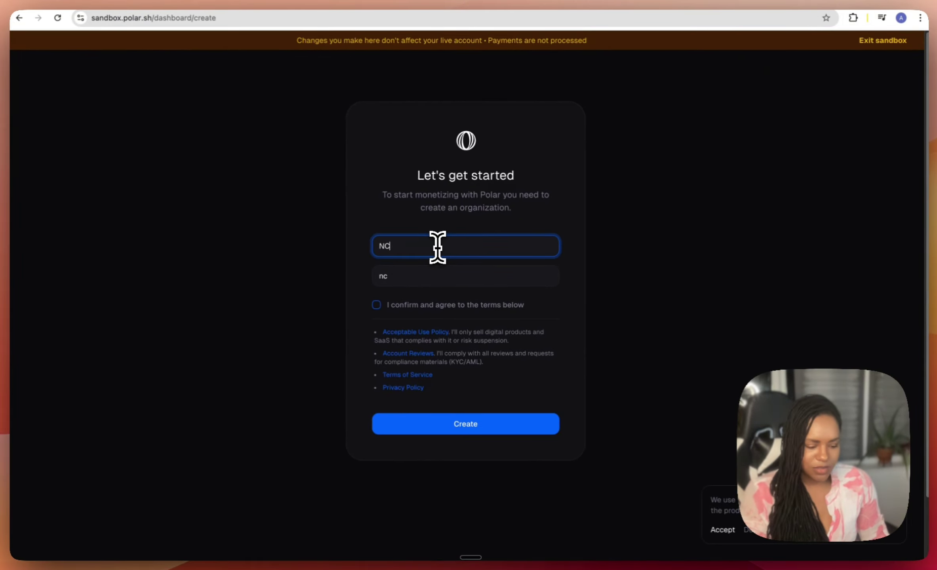
pyautogui.click(376, 305)
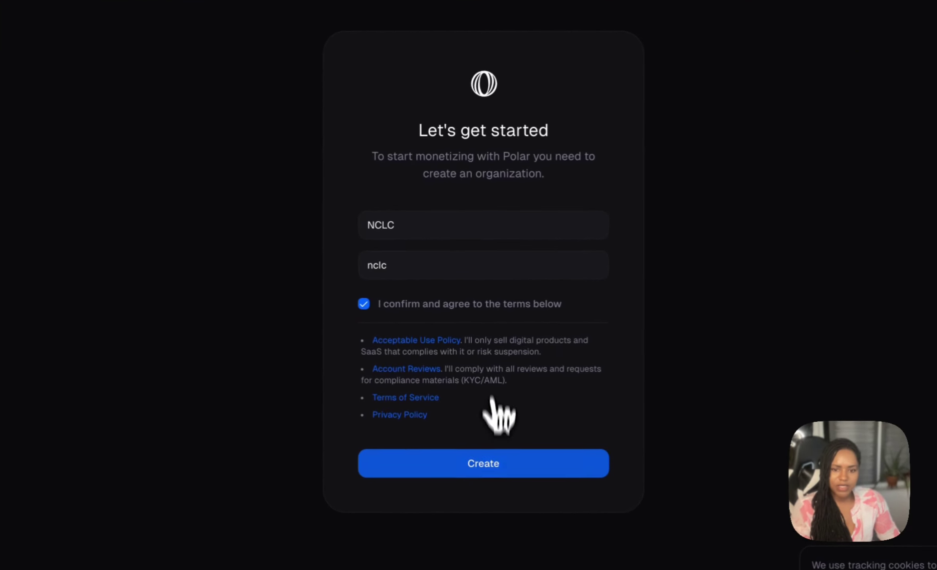
pyautogui.click(475, 422)
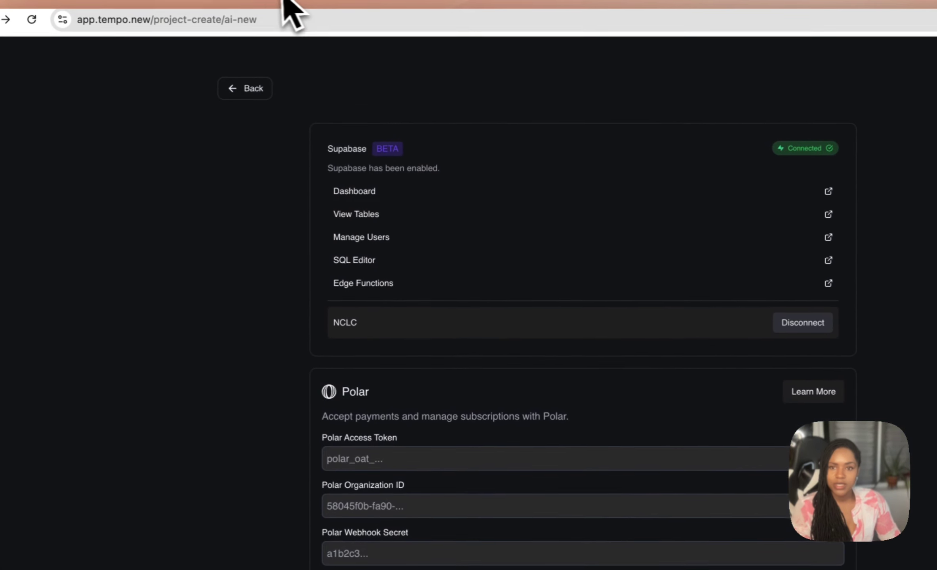
# Step: Return to the setup guide and watch its video tutorial's Polar organization part in full screen
pyautogui.click(283, 5)
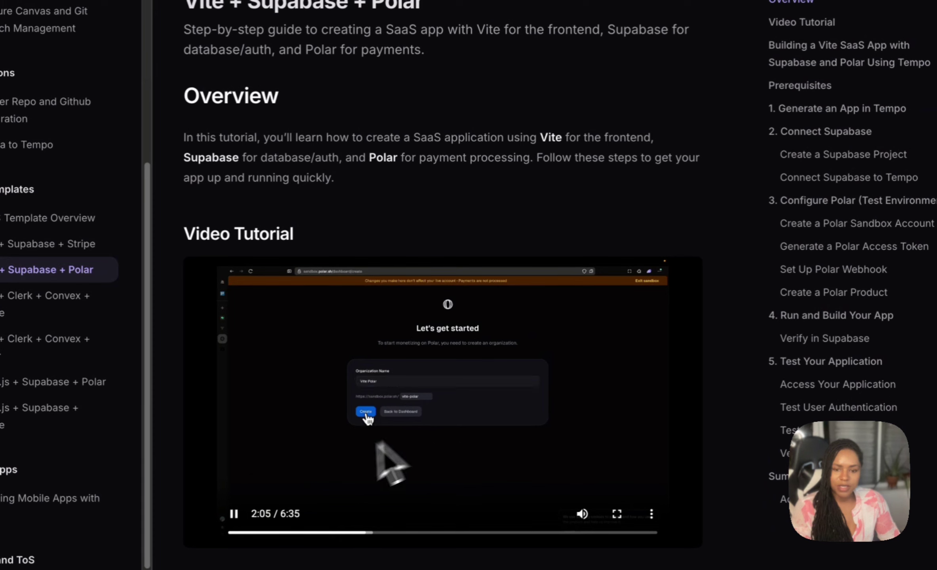
pyautogui.click(418, 432)
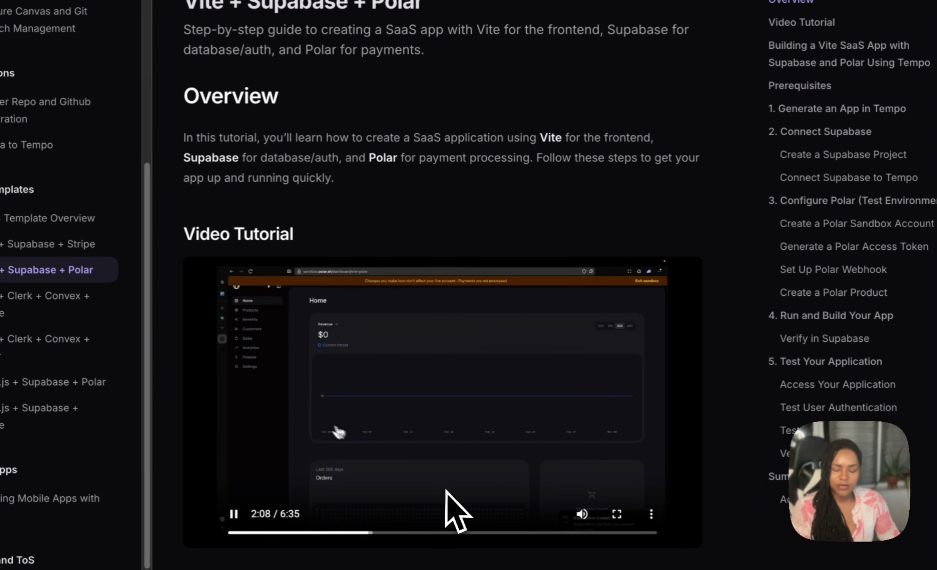
pyautogui.click(618, 514)
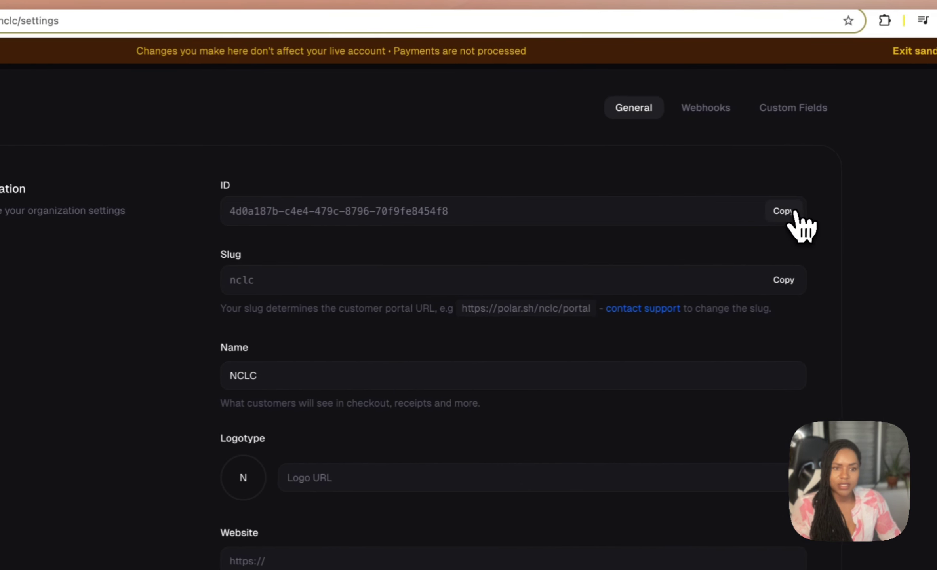
# Step: Copy the organization ID from the Polar general settings and go back to the guide's video tutorial
pyautogui.click(788, 211)
pyautogui.click(481, 5)
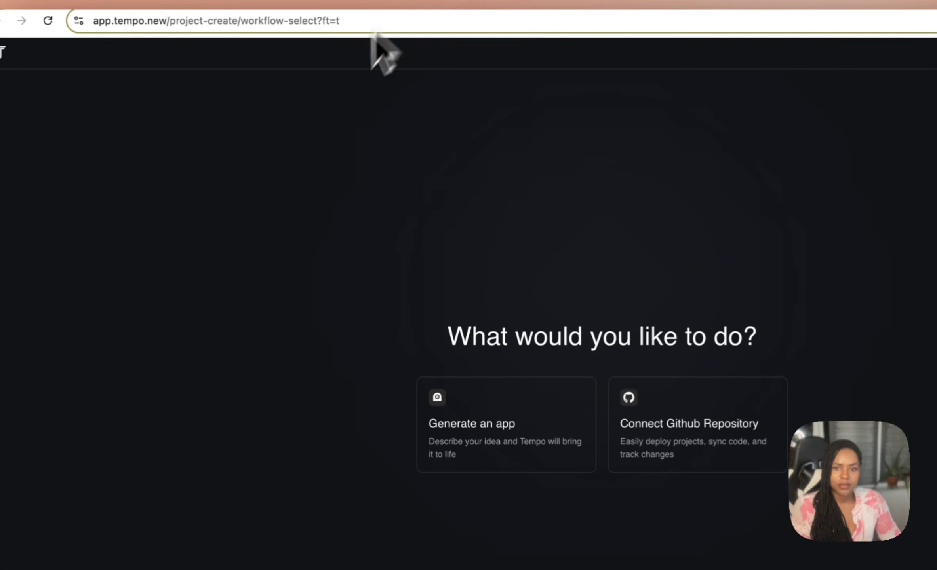
pyautogui.click(150, 4)
pyautogui.click(475, 4)
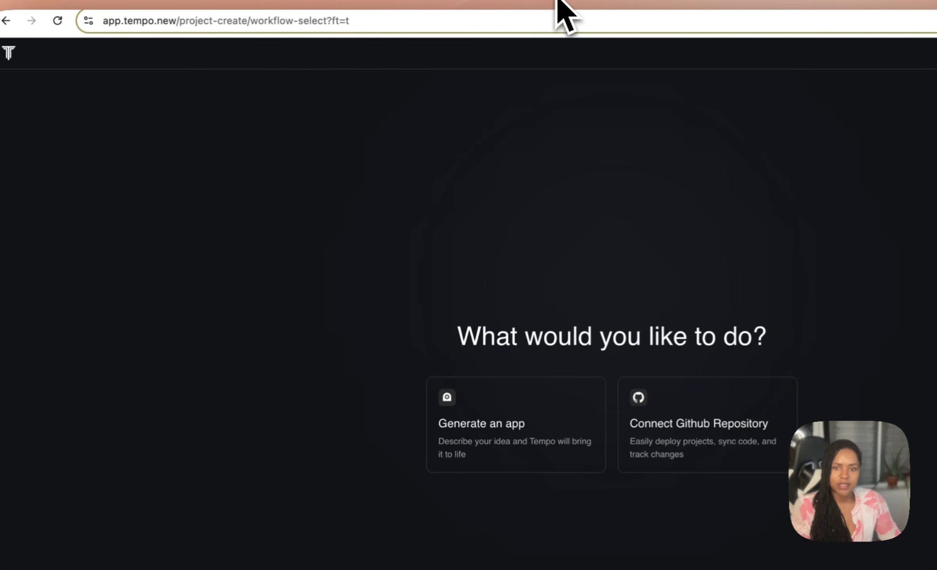
pyautogui.click(475, 4)
pyautogui.click(187, 4)
pyautogui.click(119, 5)
pyautogui.click(151, 4)
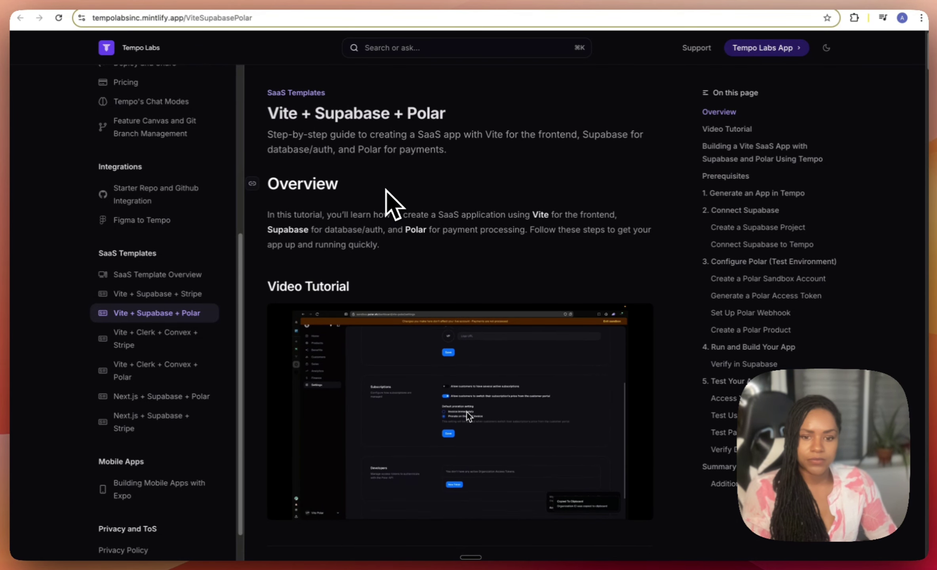
pyautogui.moveTo(448, 428)
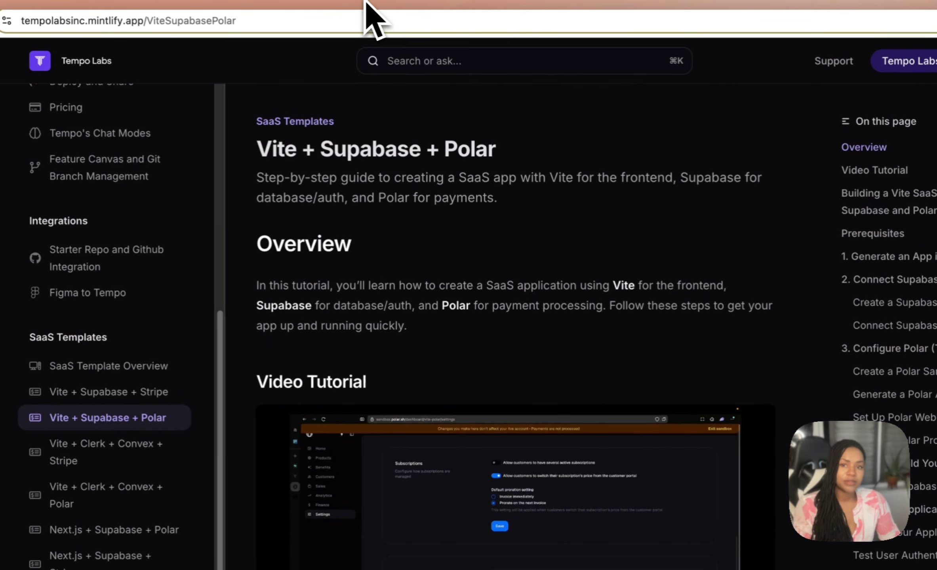
# Step: Start a new organization access token in the Polar settings' Developers section and select all scopes
pyautogui.hotkey('ctrl', 'Tab')
pyautogui.scroll(-15, 642, 453)
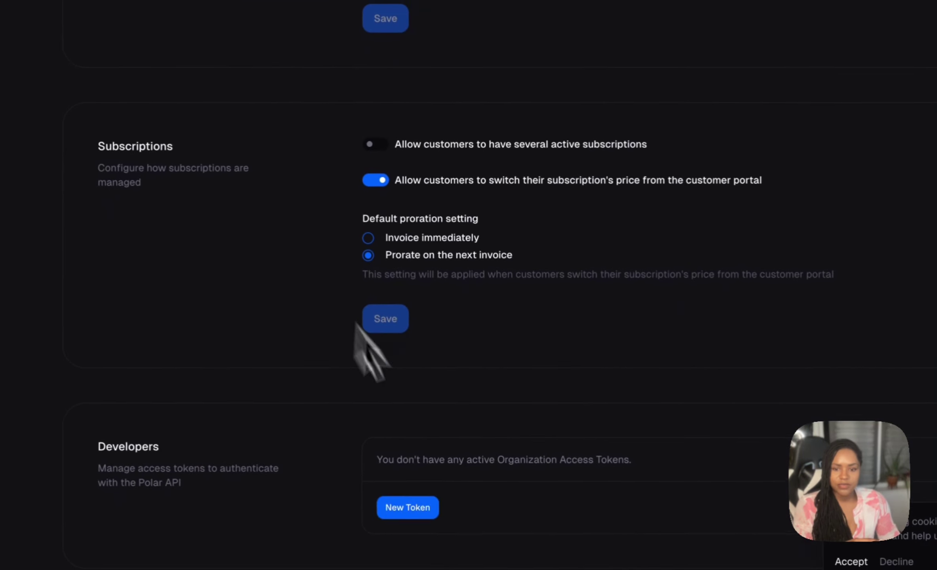
pyautogui.click(400, 505)
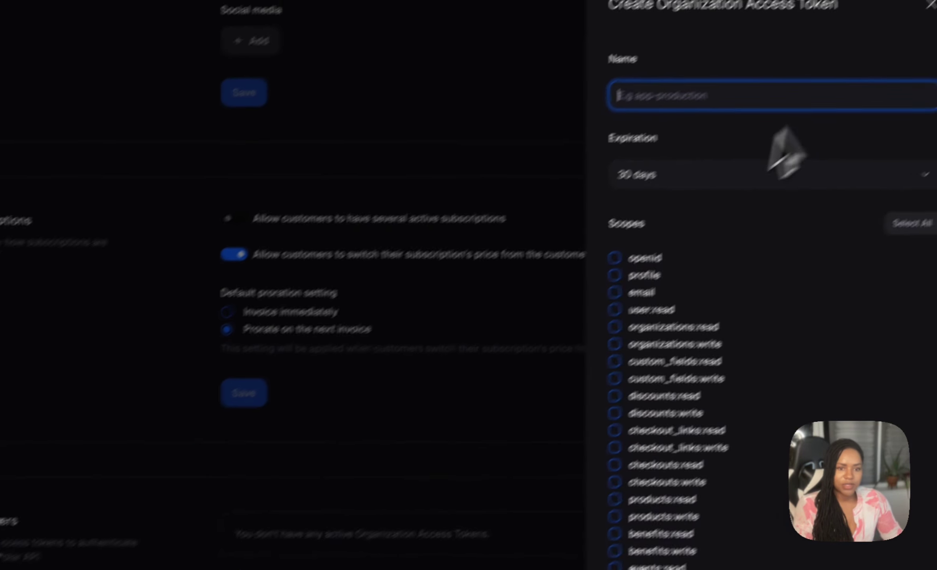
pyautogui.click(896, 226)
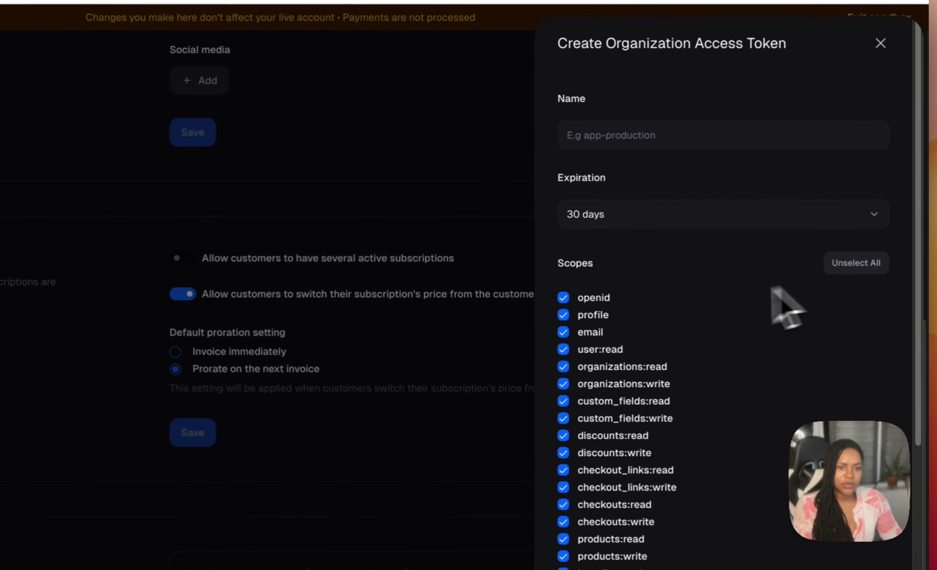
pyautogui.click(619, 222)
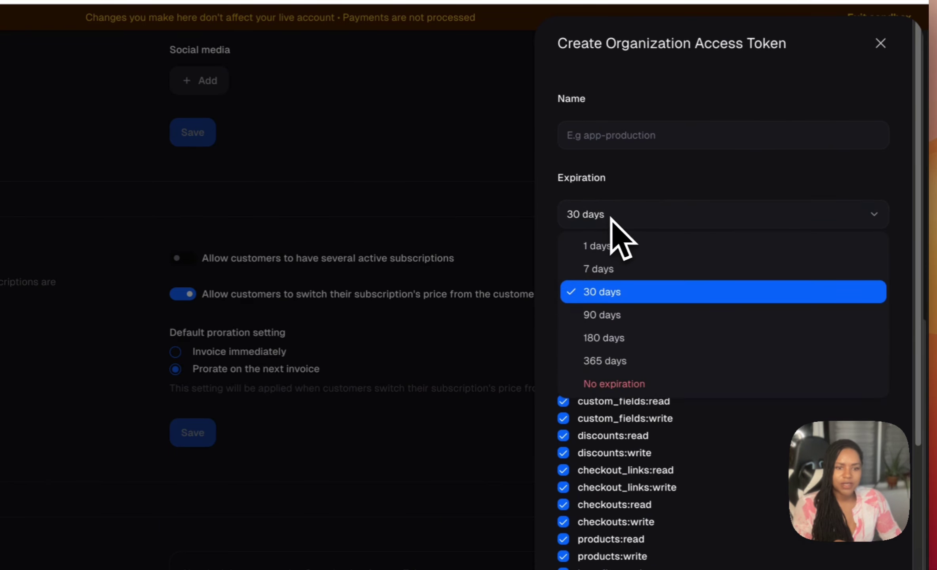
pyautogui.click(590, 251)
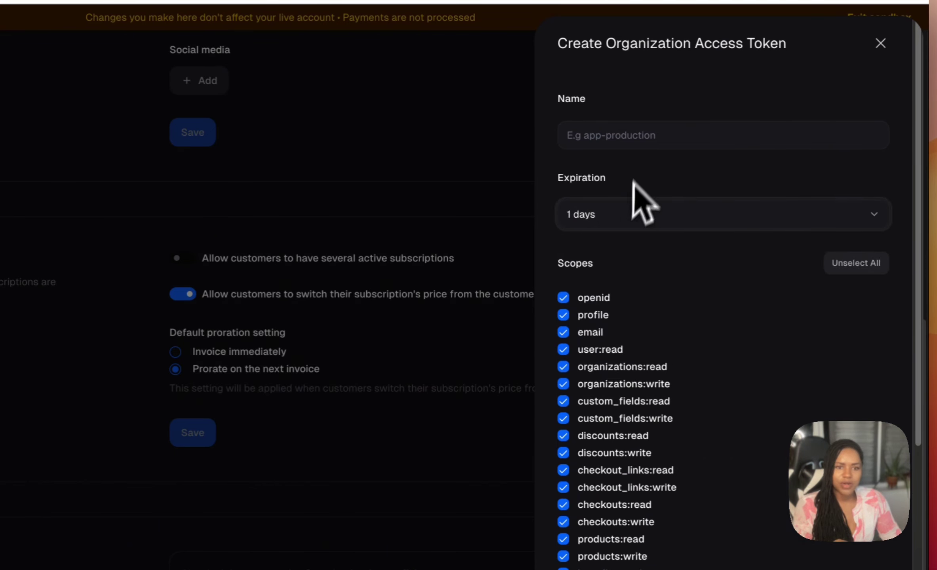
pyautogui.click(615, 146)
# Step: Set the access token to No expiration, name it "test token", and create it
pyautogui.click(610, 222)
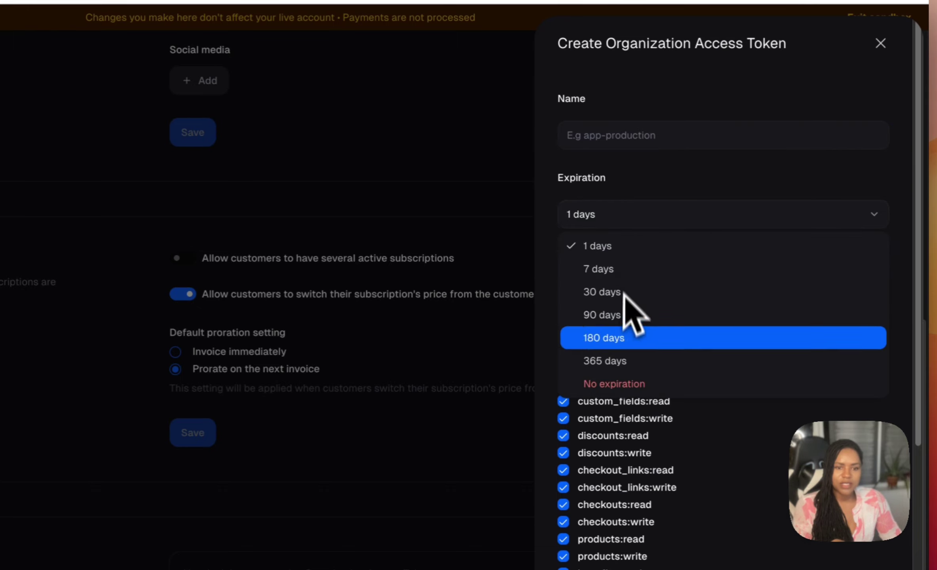
pyautogui.click(610, 378)
pyautogui.click(631, 137)
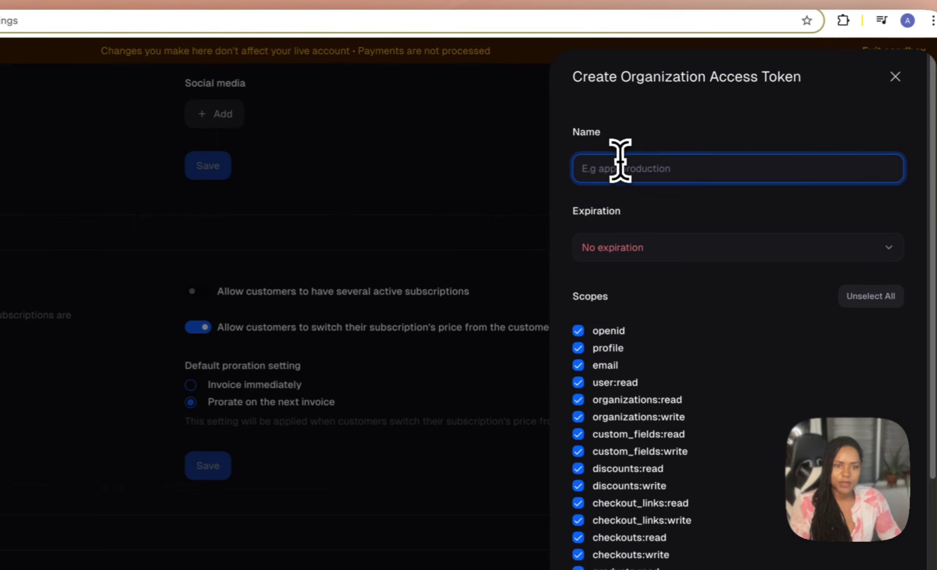
pyautogui.write('test tok')
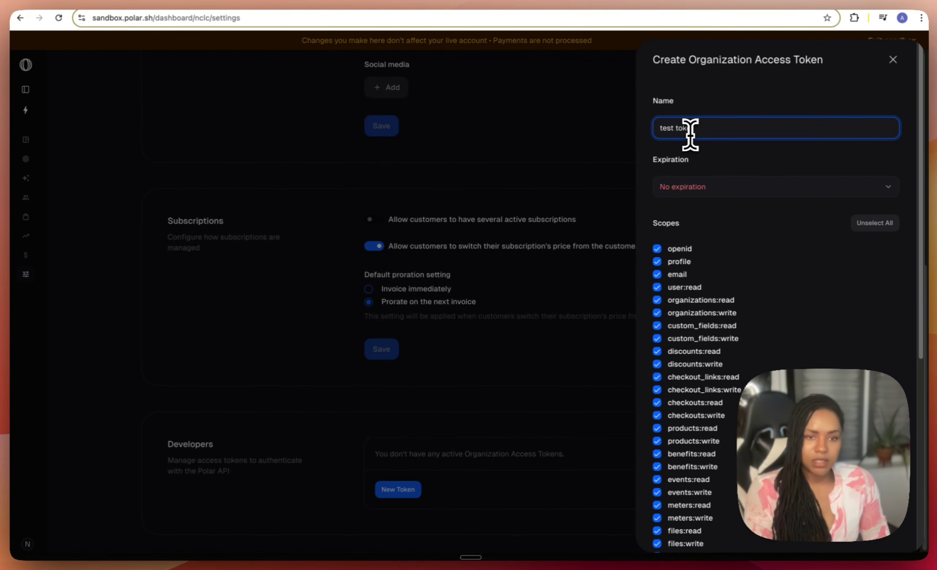
pyautogui.write('en')
pyautogui.scroll(-10, 797, 250)
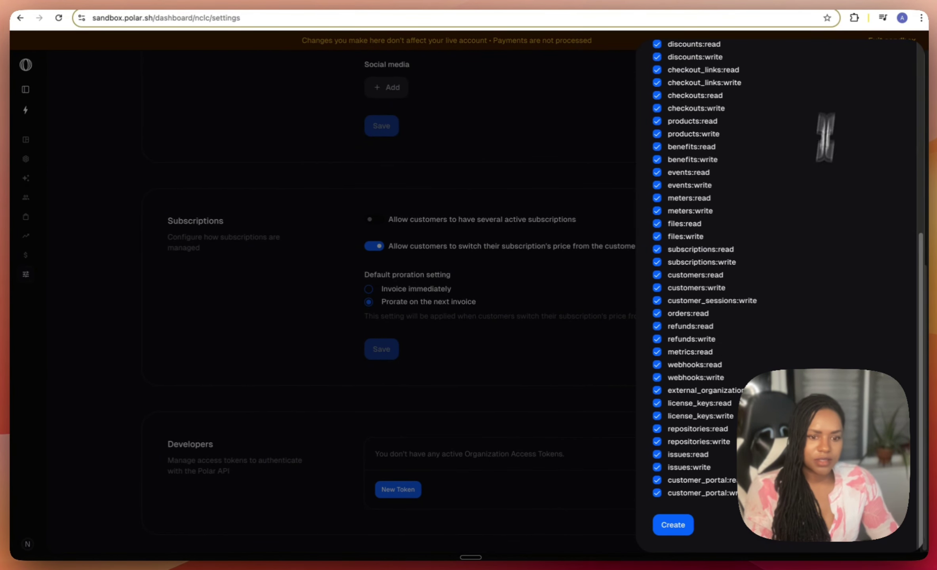
pyautogui.click(673, 525)
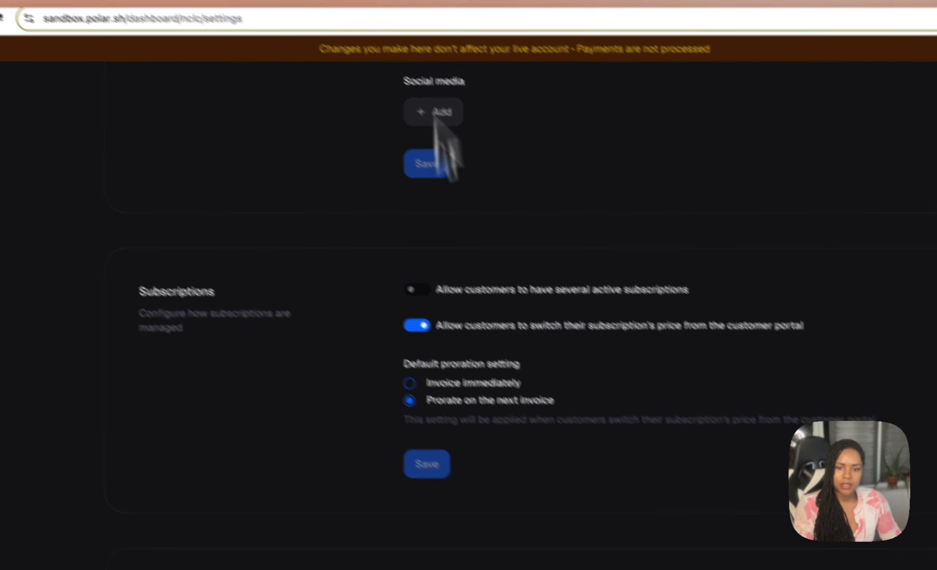
# Step: Copy the new access token from Polar and paste it as the Polar Access Token in the Tempo project's integration settings
pyautogui.click(747, 435)
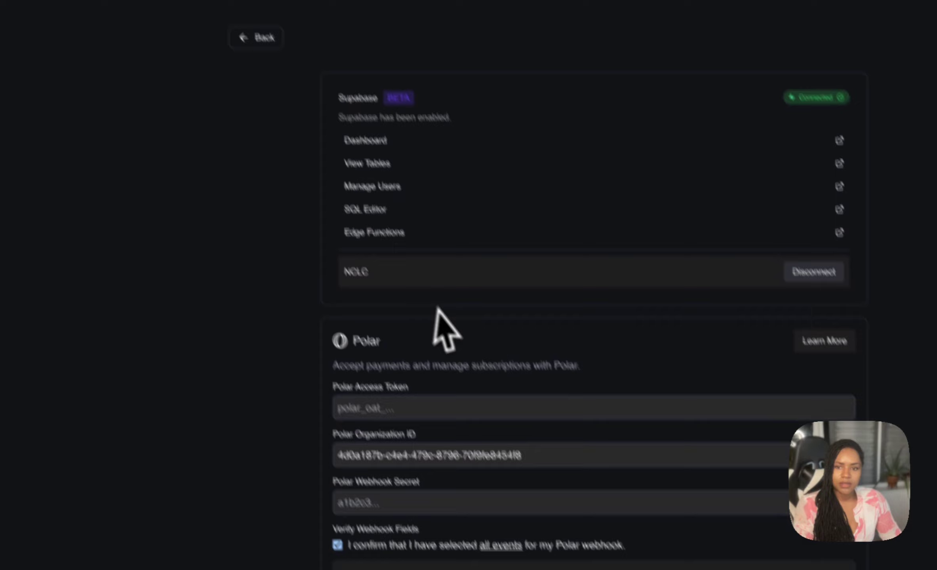
pyautogui.click(398, 407)
pyautogui.press('super+v')
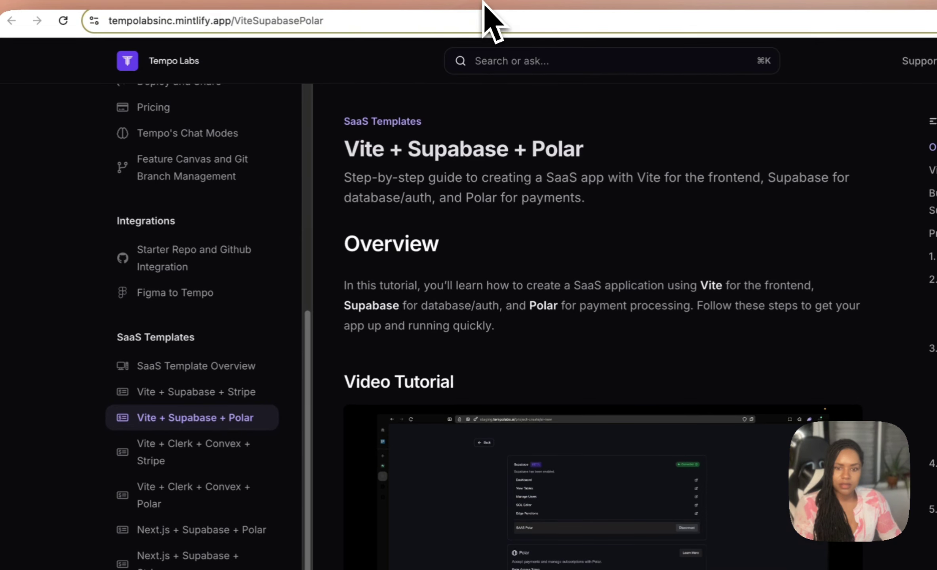
# Step: Copy the payments webhook URL from Tempo's Polar integration and use it for a new webhook endpoint in Polar
pyautogui.click(245, 5)
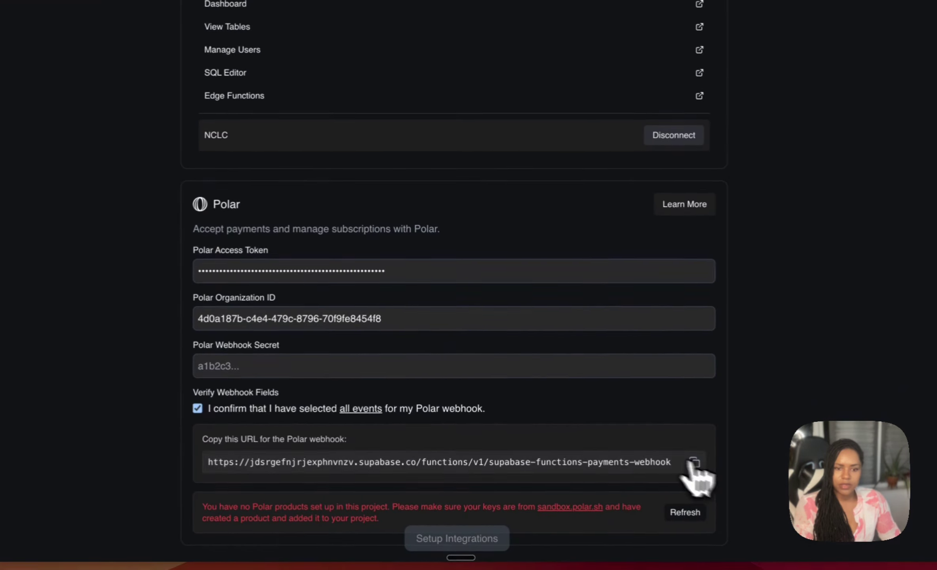
pyautogui.click(372, 4)
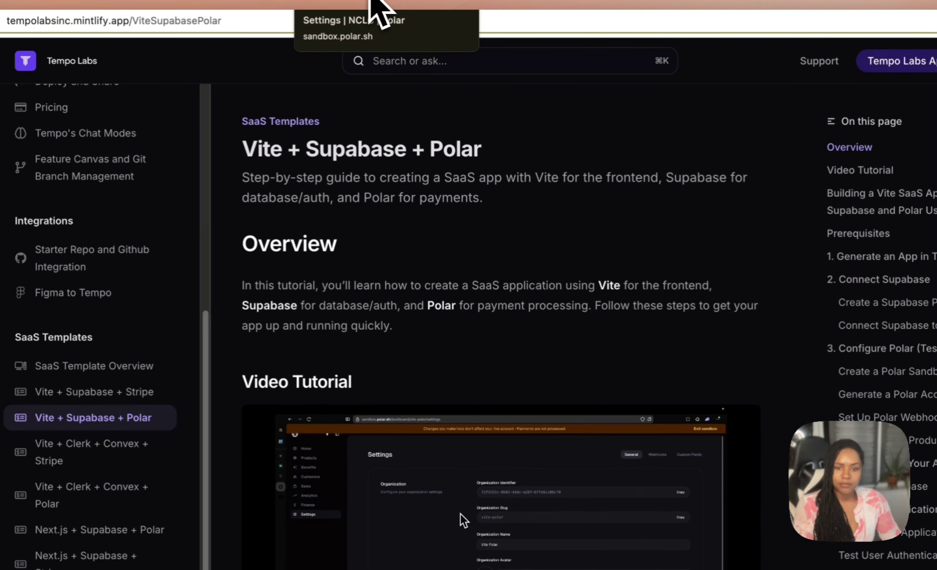
pyautogui.click(377, 6)
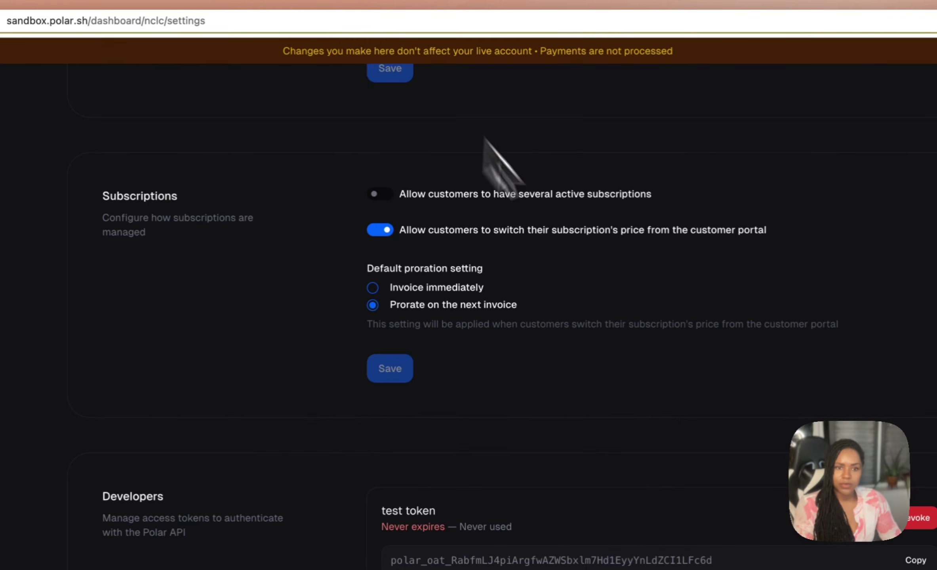
pyautogui.scroll(10, 495, 158)
pyautogui.click(762, 130)
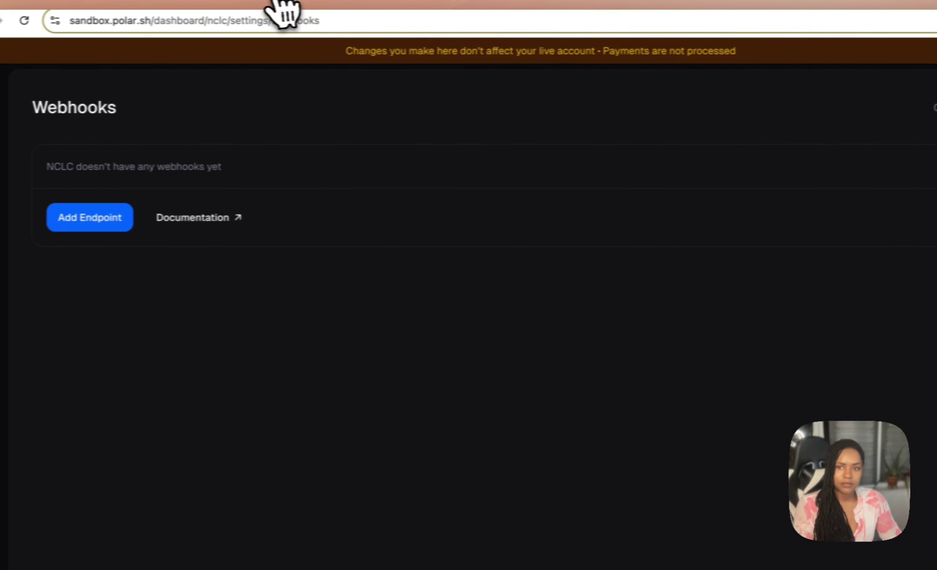
pyautogui.click(125, 218)
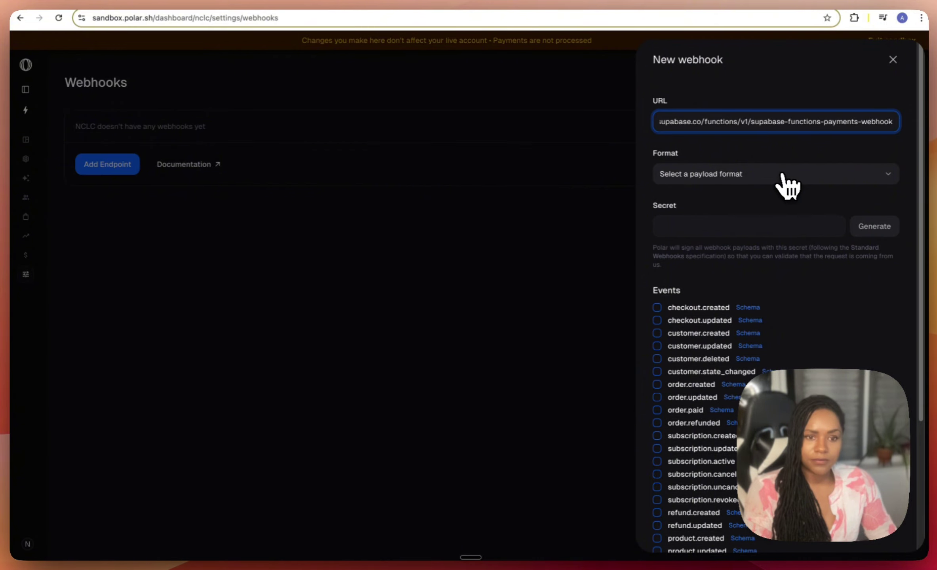
# Step: Set the new webhook's payload format to Raw and subscribe it to all events
pyautogui.click(789, 180)
pyautogui.click(735, 201)
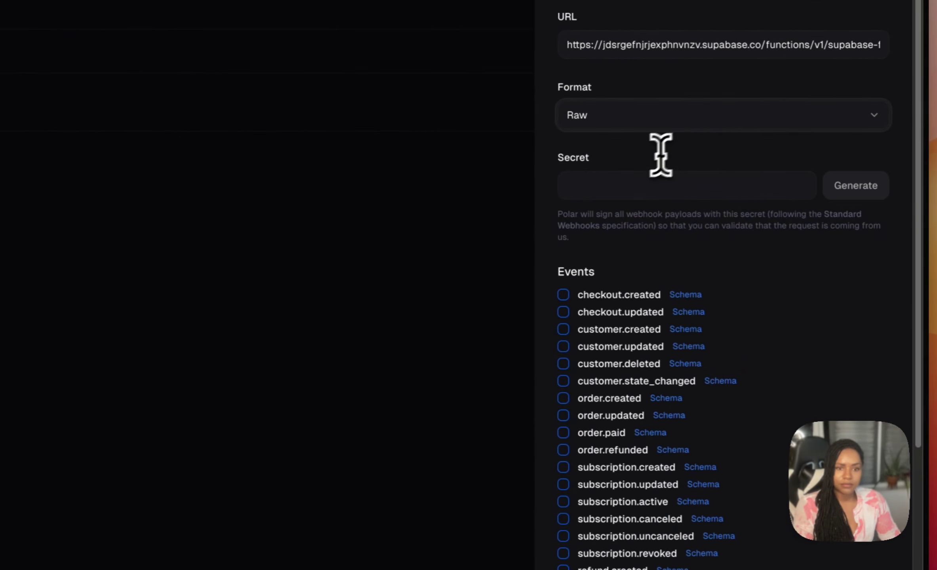
pyautogui.click(619, 186)
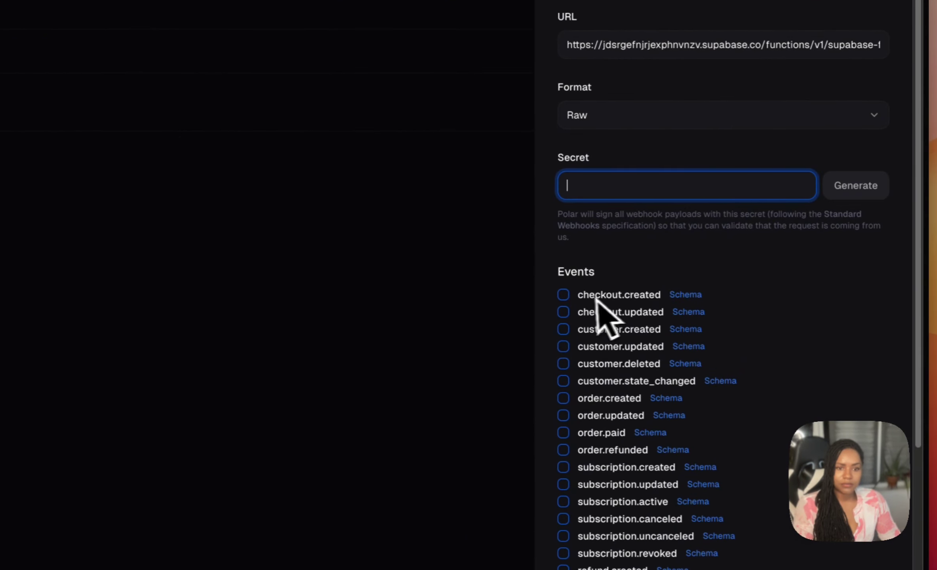
pyautogui.click(563, 295)
pyautogui.scroll(-6, 570, 309)
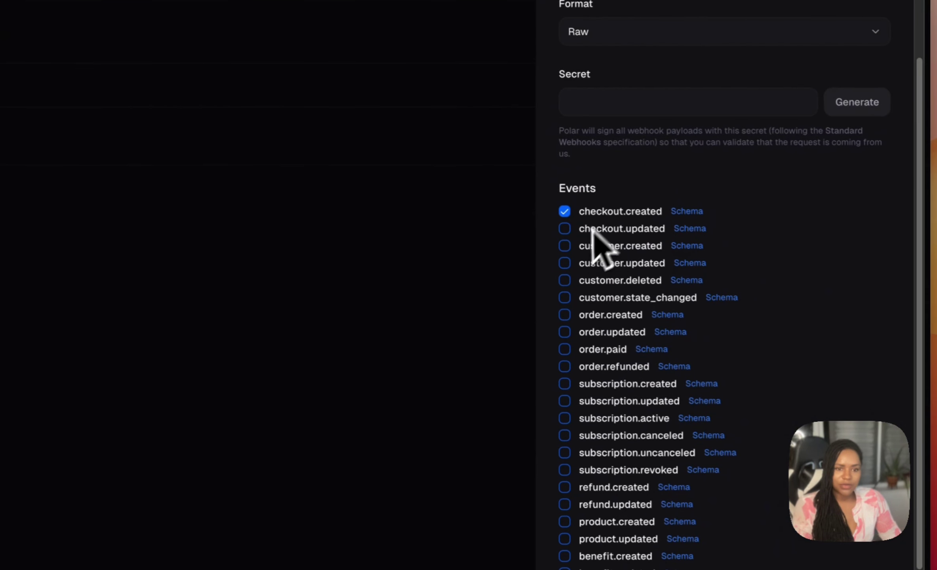
pyautogui.moveTo(570, 462); pyautogui.dragTo(581, 438)
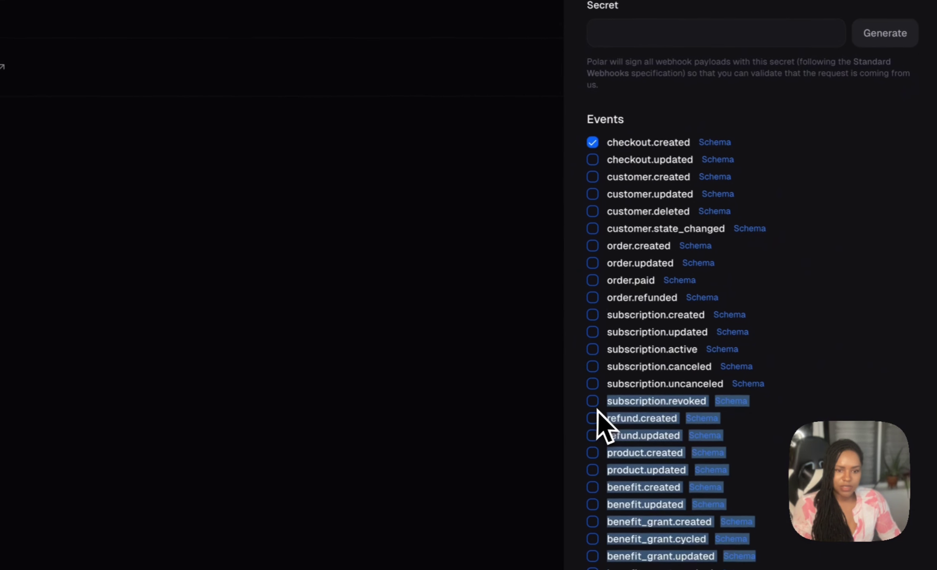
pyautogui.click(593, 402)
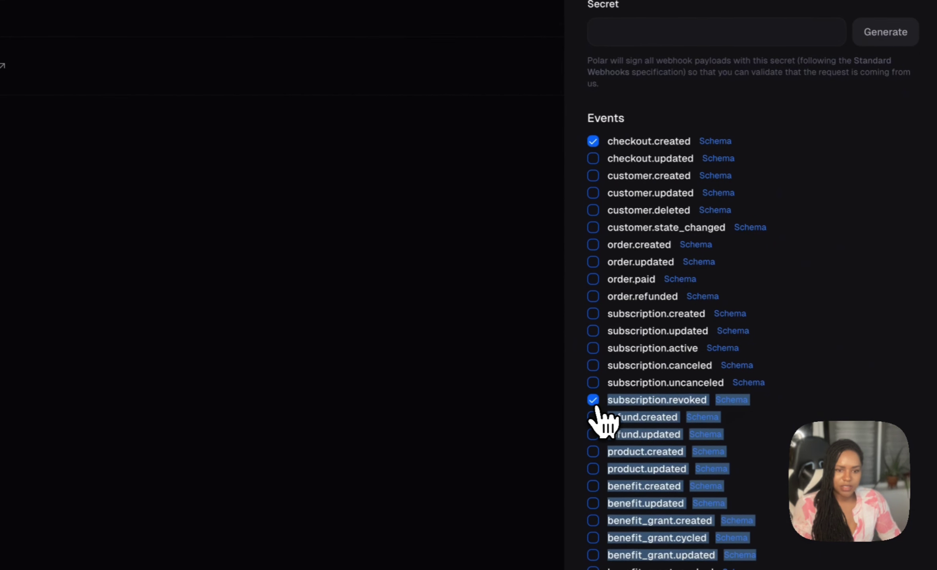
pyautogui.click(593, 385)
pyautogui.click(593, 160)
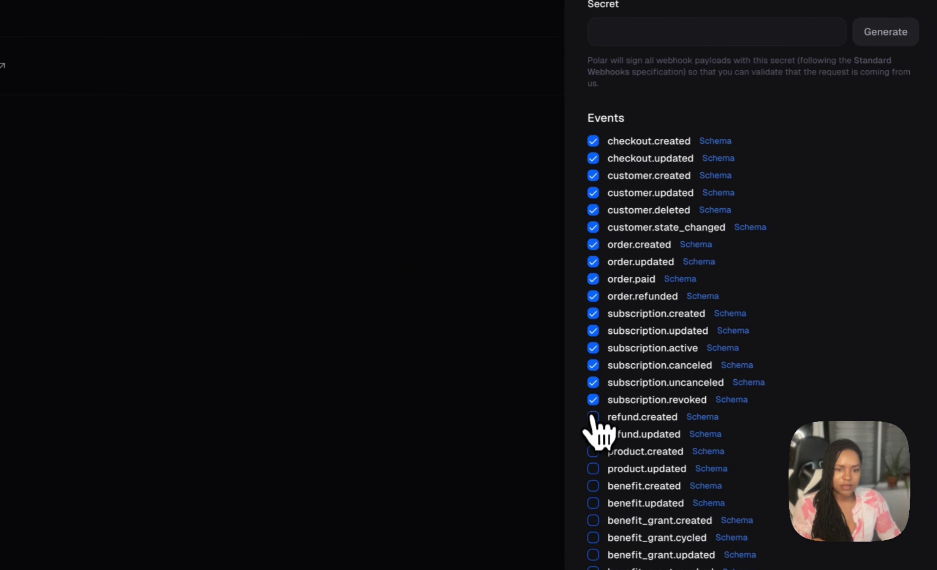
pyautogui.click(593, 434)
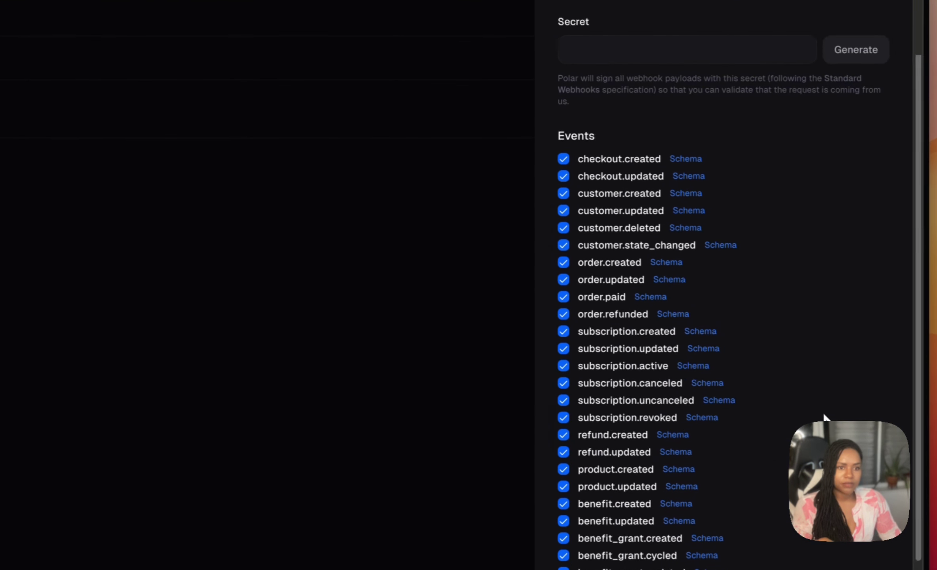
# Step: Generate a secret for the new webhook and paste it as the Polar Webhook Secret in Tempo's integration settings
pyautogui.click(856, 192)
pyautogui.doubleClick(708, 193)
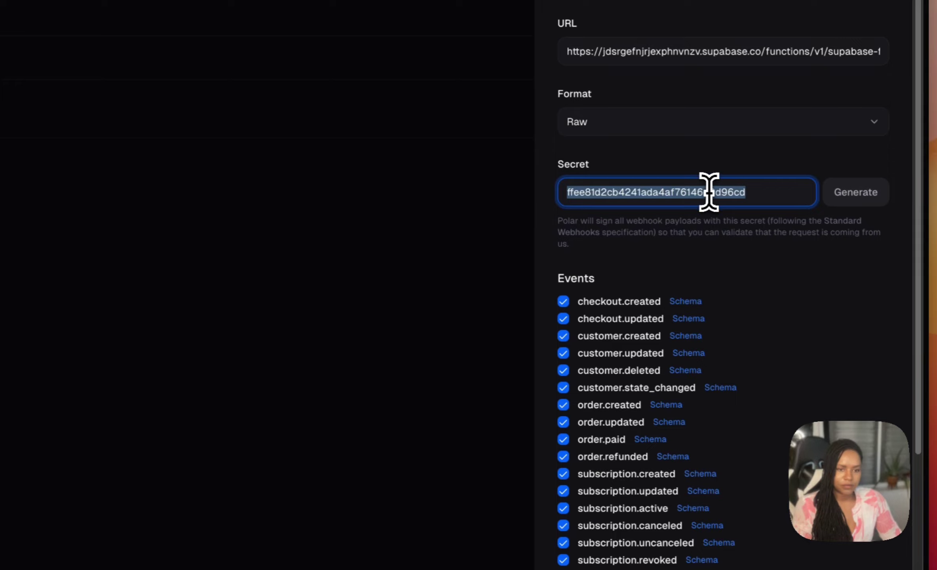
pyautogui.click(152, 6)
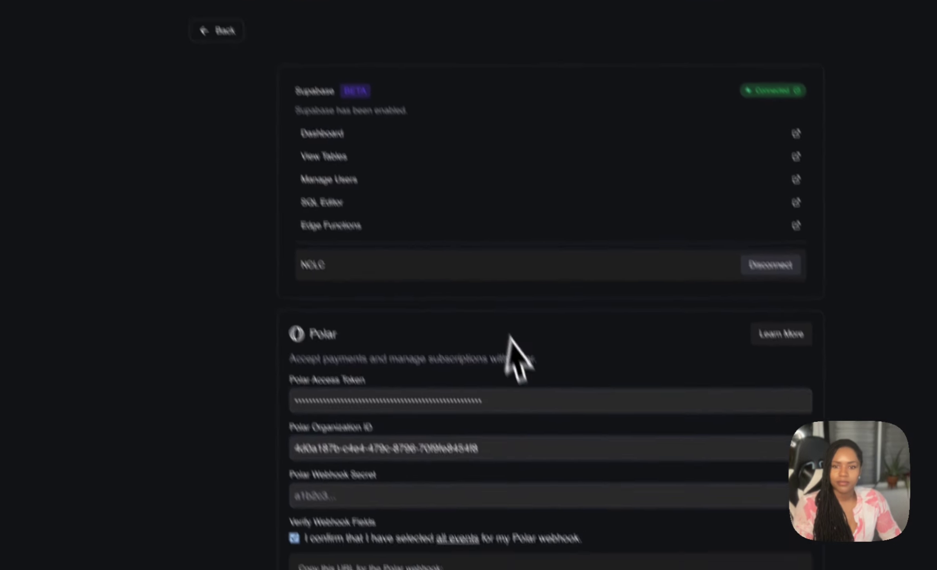
pyautogui.click(394, 496)
pyautogui.press('super+v')
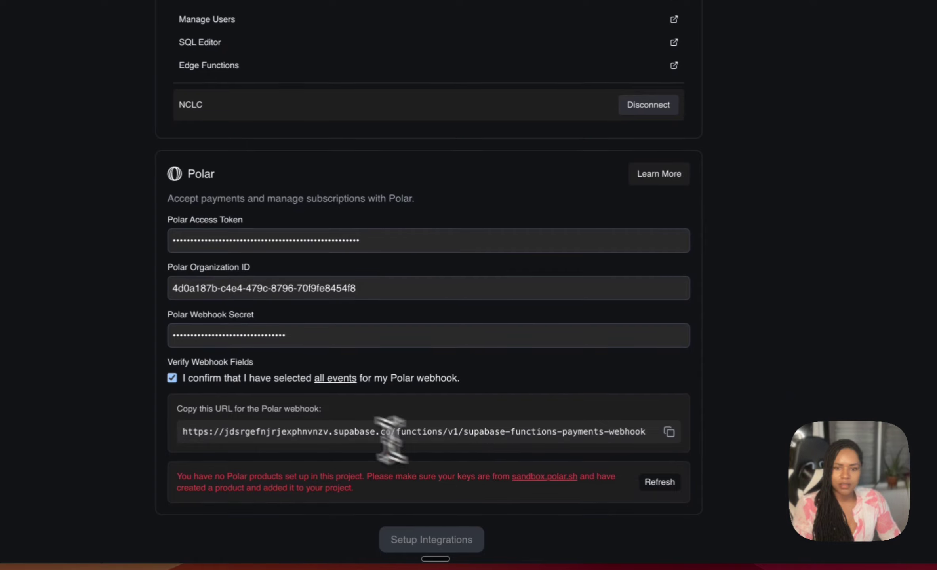
# Step: Check the webhook part of the guide's video tutorial, and create the webhook in Polar
pyautogui.click(261, 2)
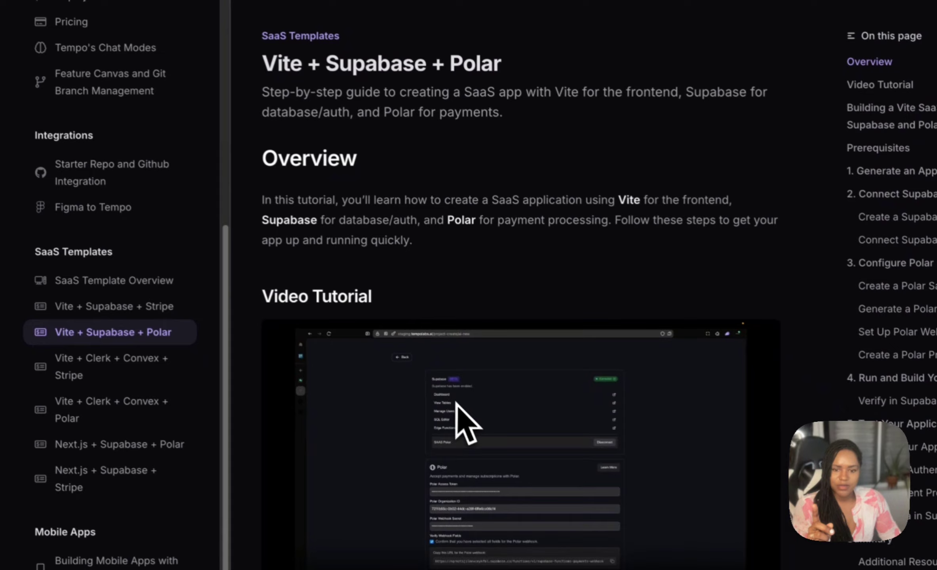
pyautogui.scroll(-3, 506, 444)
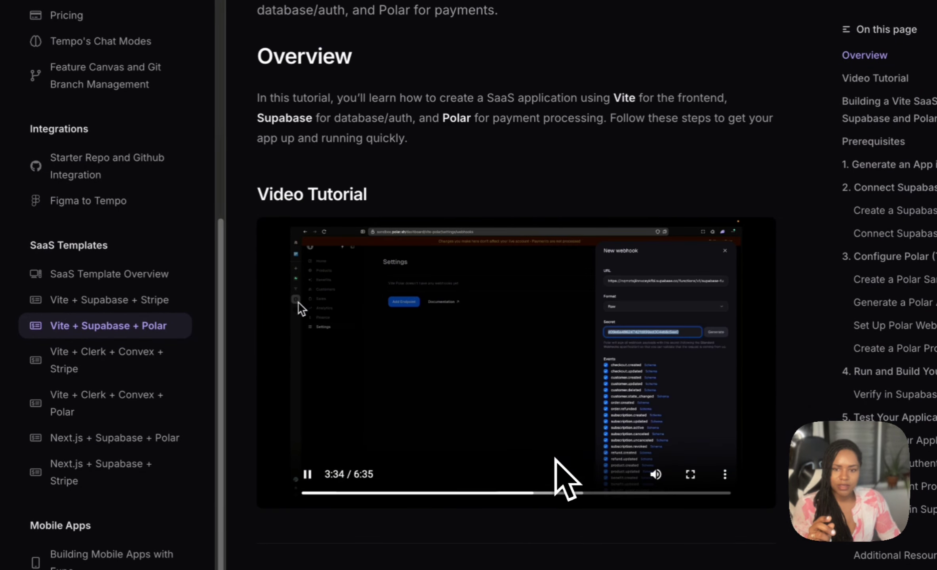
pyautogui.click(509, 396)
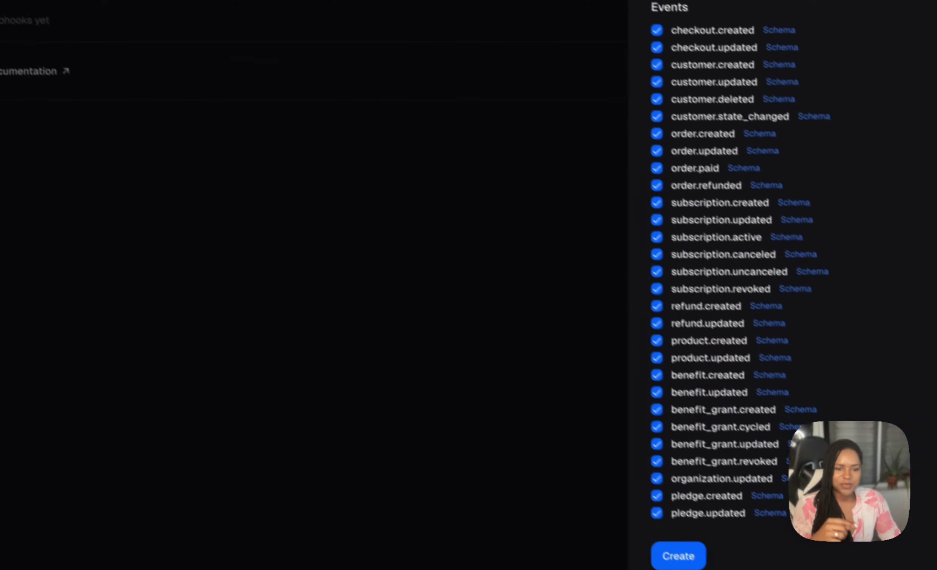
pyautogui.click(675, 556)
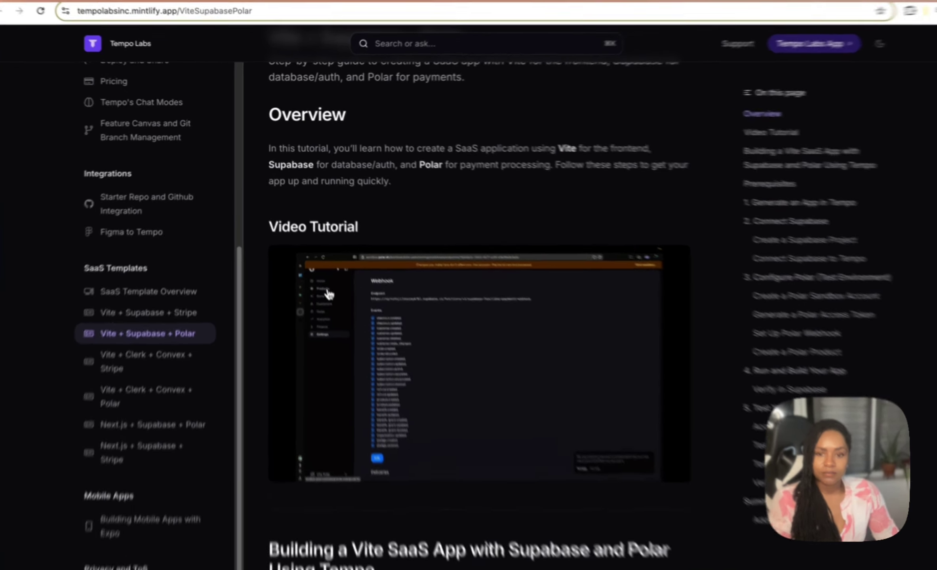
# Step: Open the product catalogue in Polar and check the product pricing part of the guide's video tutorial
pyautogui.click(428, 334)
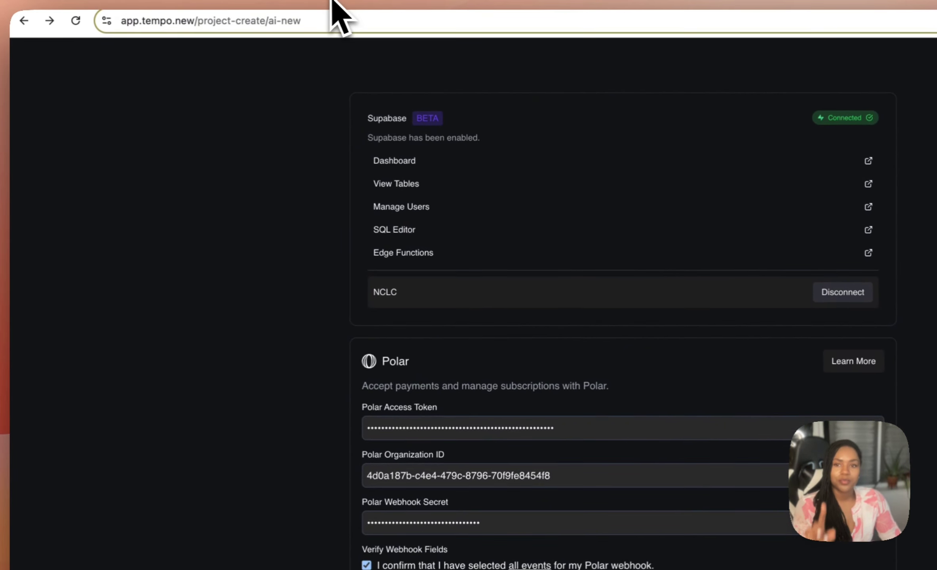
pyautogui.click(462, 3)
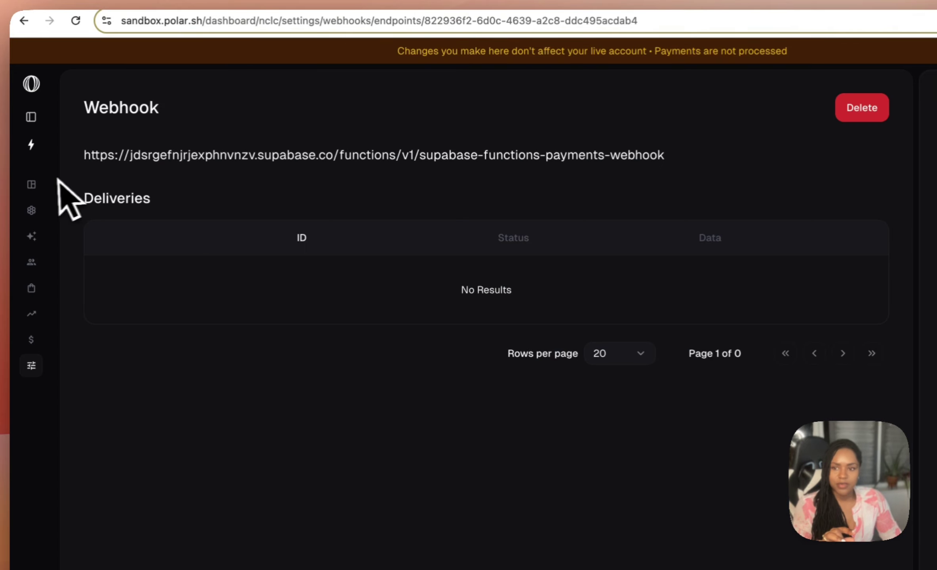
pyautogui.click(35, 217)
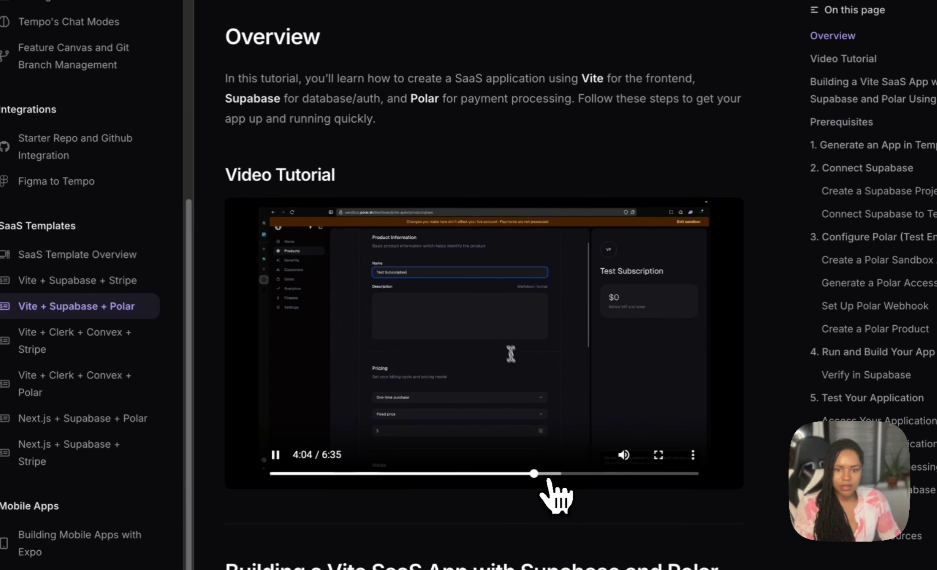
pyautogui.click(546, 475)
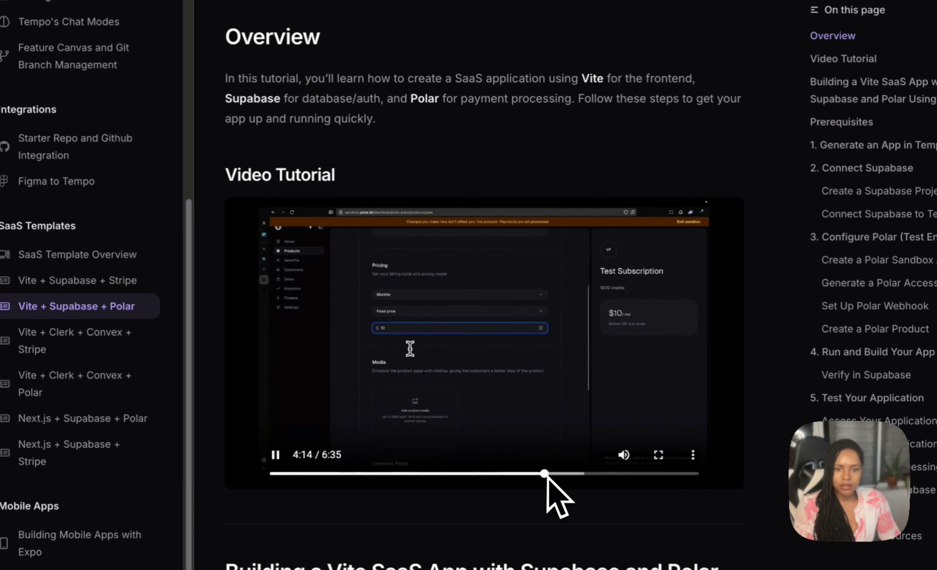
pyautogui.press('space')
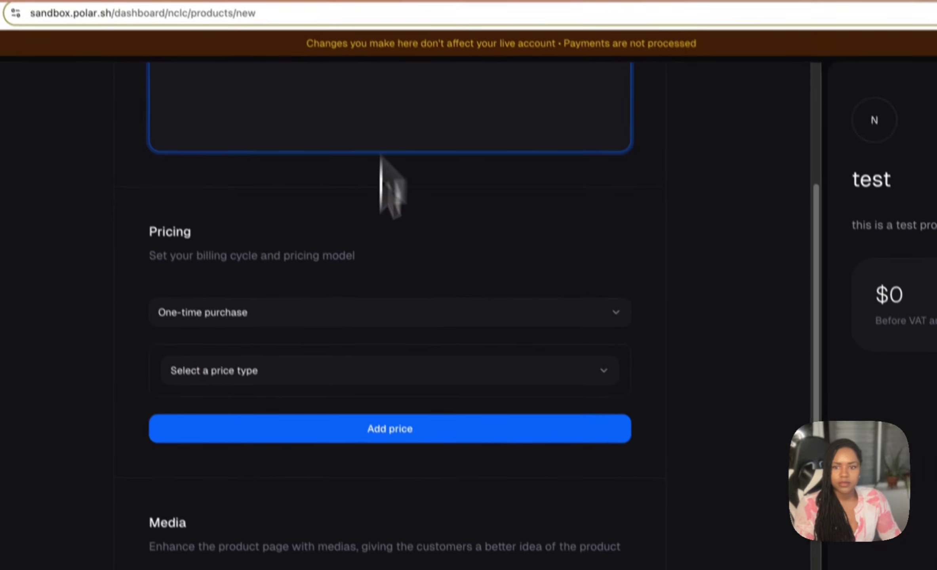
# Step: Set the new test product's pricing to a Monthly billing cycle with a fixed price of $10
pyautogui.click(314, 255)
pyautogui.click(262, 326)
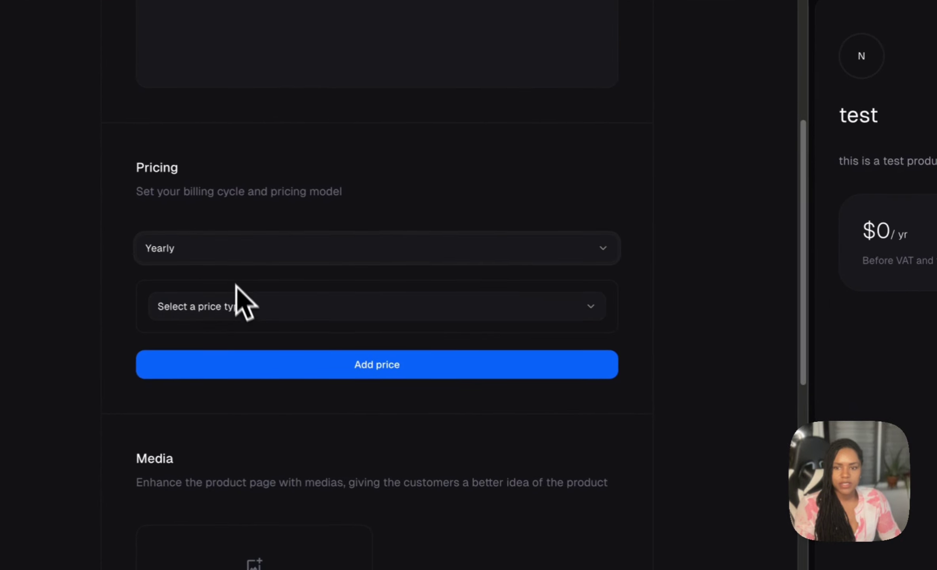
pyautogui.click(234, 260)
pyautogui.click(224, 303)
pyautogui.click(225, 307)
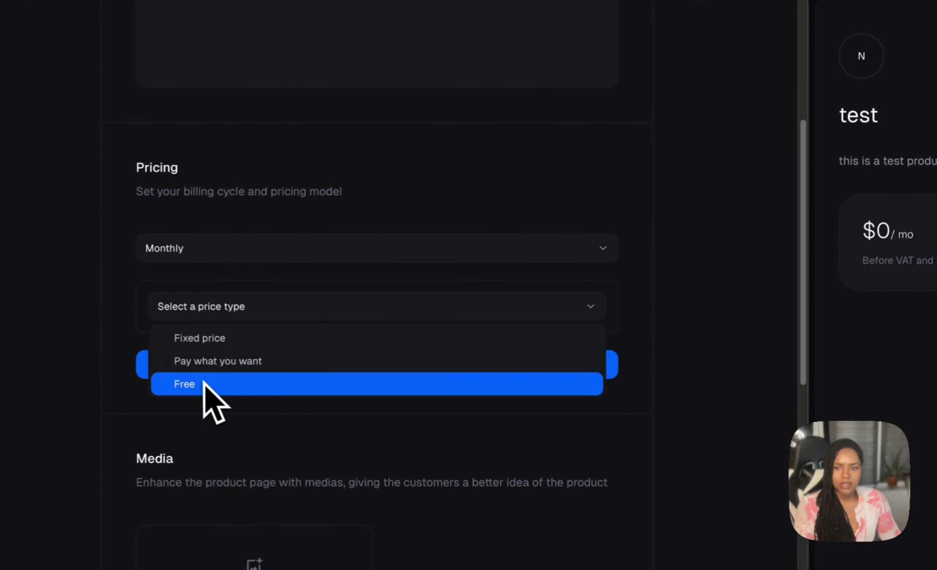
pyautogui.click(195, 342)
pyautogui.click(206, 340)
pyautogui.write('10')
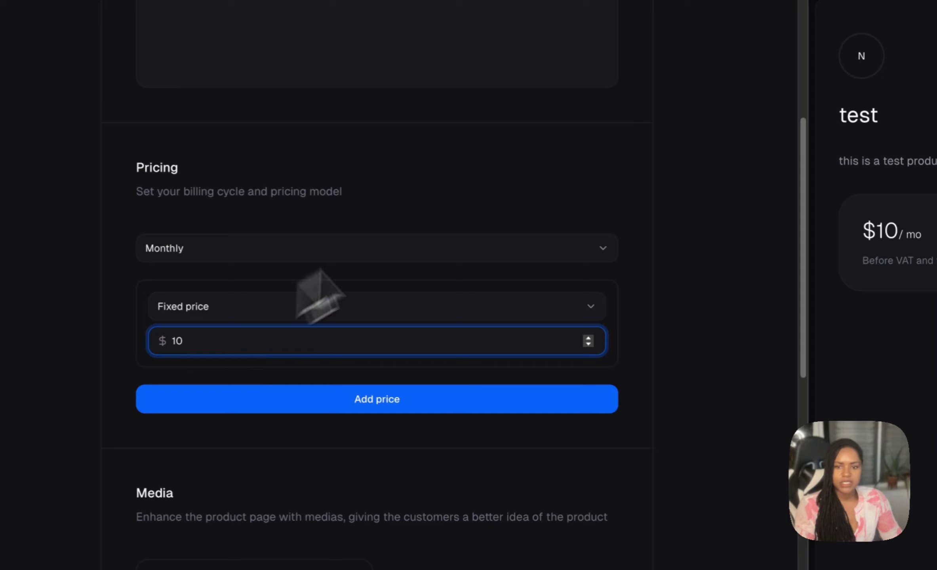
# Step: Try adding two metered prices to the test product besides its fixed price
pyautogui.scroll(-5, 688, 203)
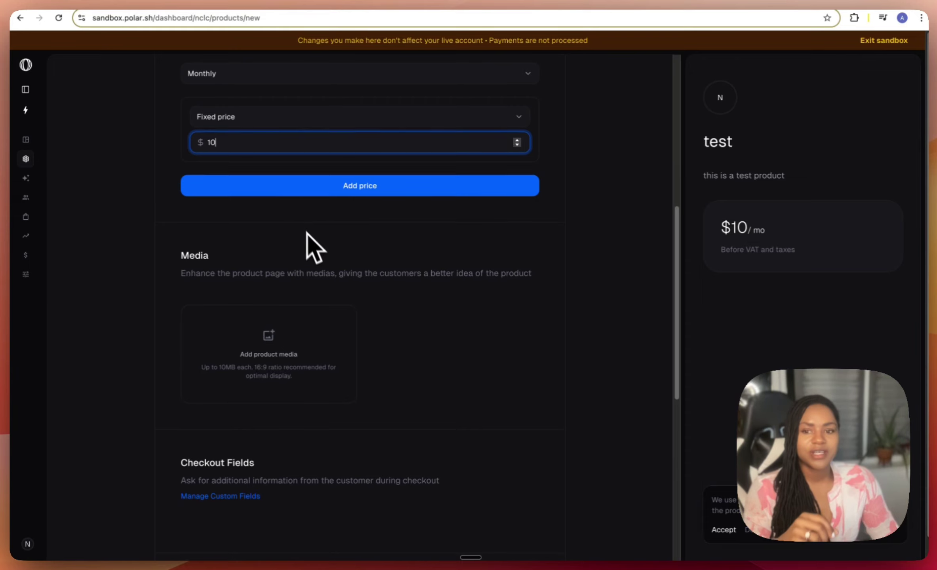
pyautogui.scroll(-1, 313, 238)
pyautogui.click(368, 181)
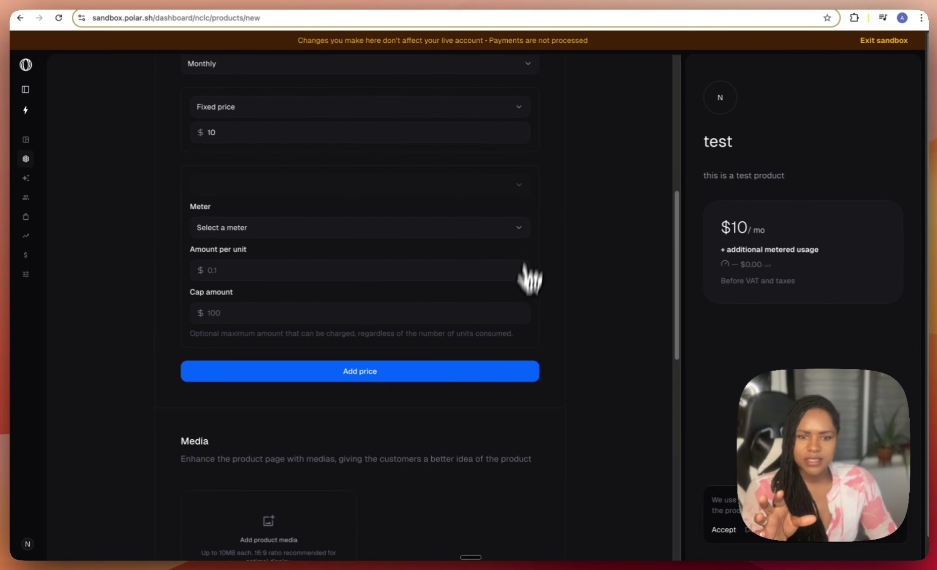
pyautogui.click(527, 370)
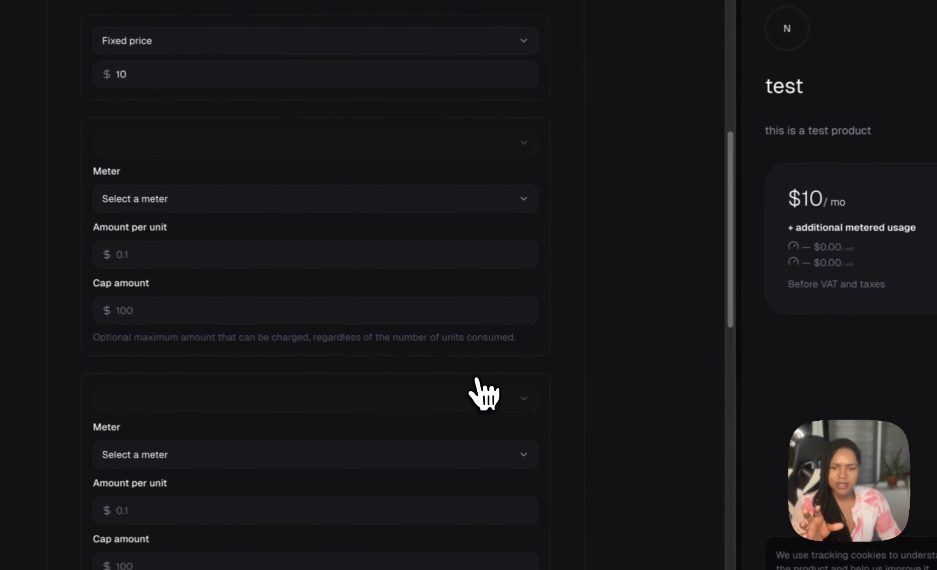
pyautogui.scroll(5, 513, 301)
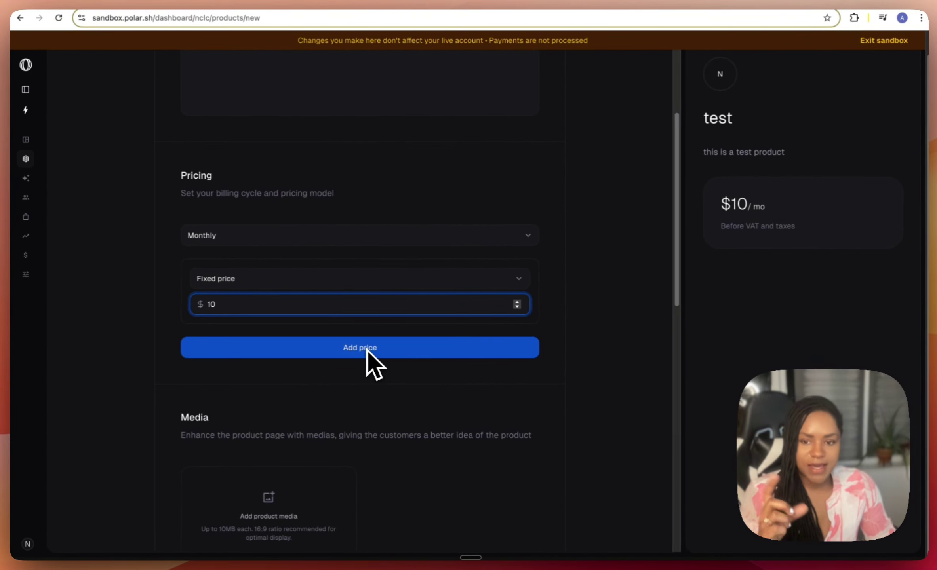
# Step: Leave the test product's media, checkout fields and metadata empty, and create the product
pyautogui.scroll(-3, 365, 349)
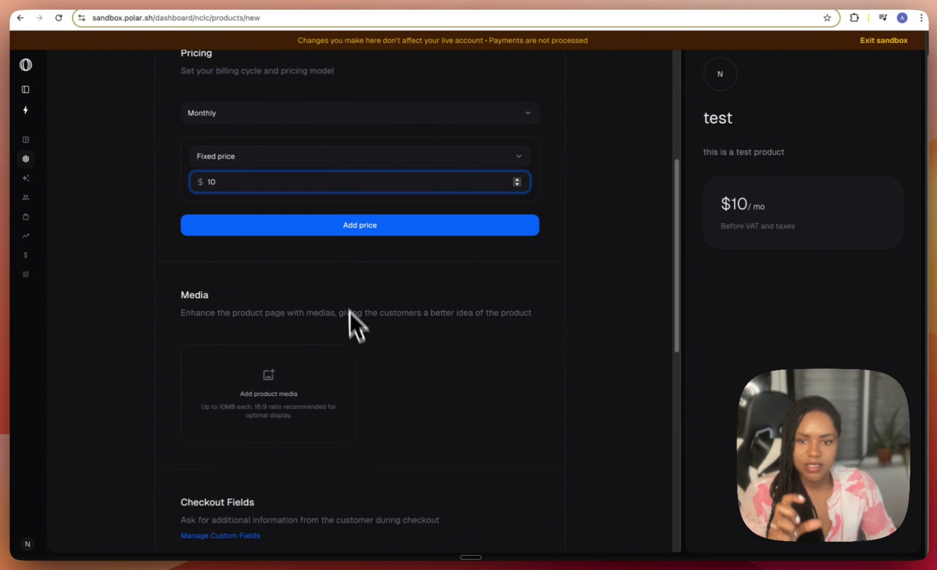
pyautogui.scroll(-4, 337, 271)
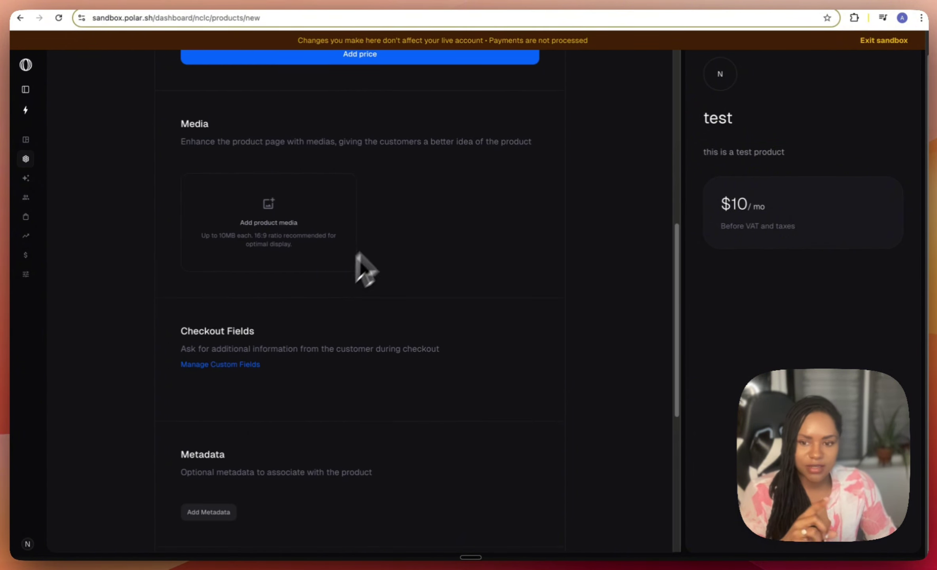
pyautogui.scroll(3, 365, 268)
pyautogui.scroll(-10, 412, 278)
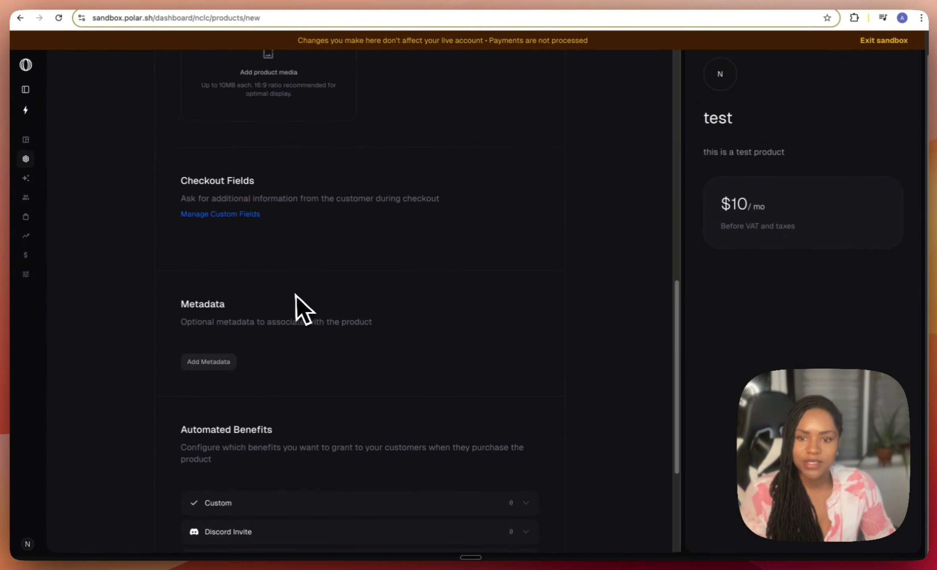
pyautogui.click(189, 505)
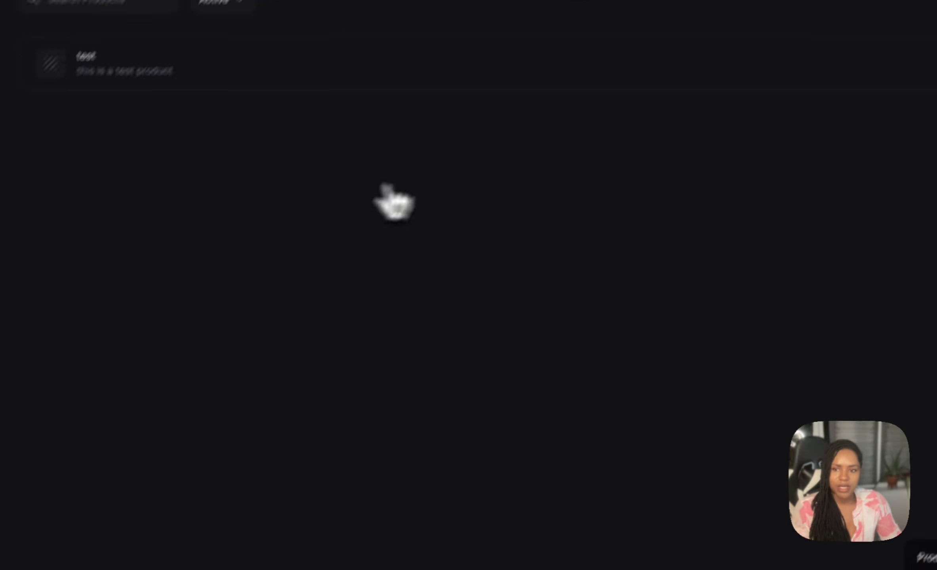
# Step: Switch to Tempo, refresh the Polar product check, and set up the project's integrations
pyautogui.click(209, 6)
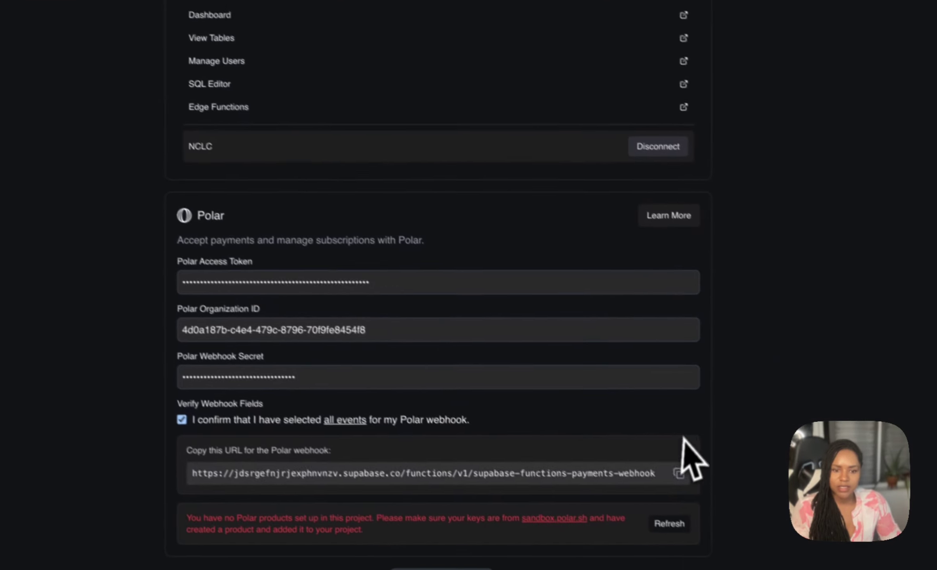
pyautogui.click(658, 509)
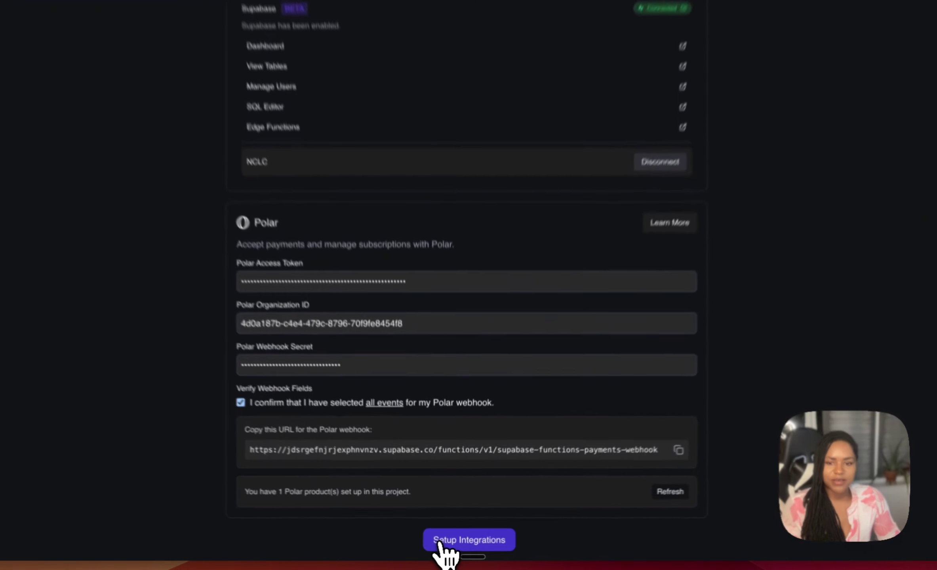
pyautogui.click(443, 546)
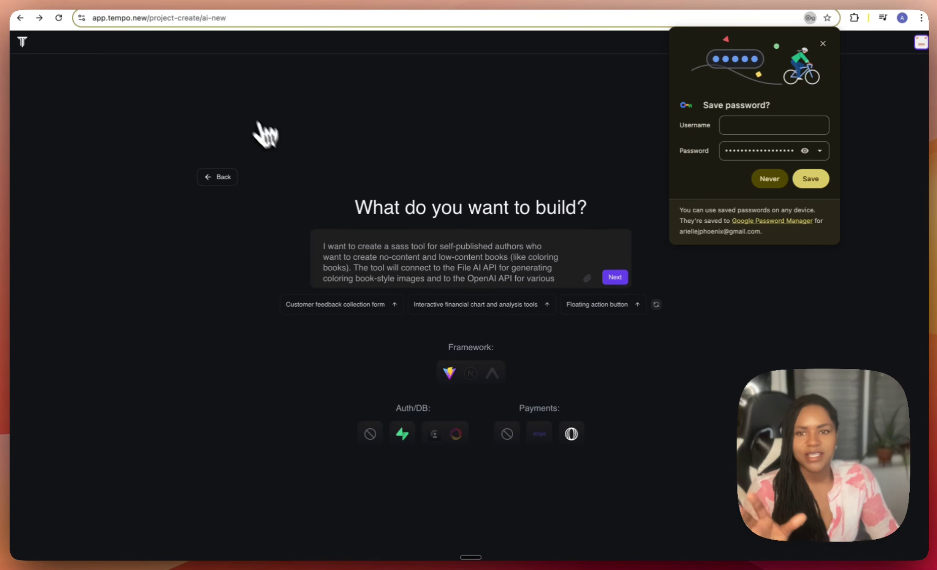
# Step: Review the full prompt for the self-publishing book tool and submit it to generate the project
pyautogui.scroll(-3, 495, 277)
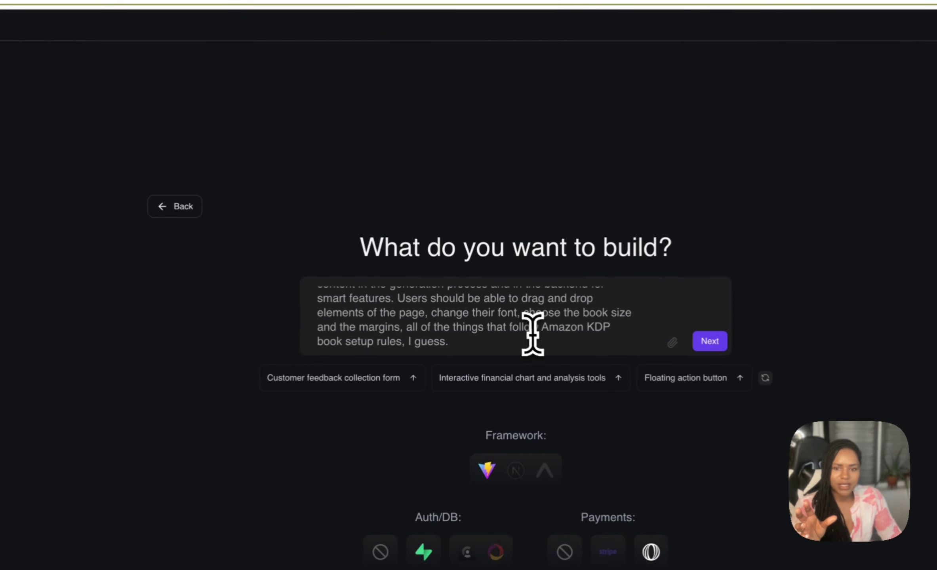
pyautogui.moveTo(533, 335); pyautogui.dragTo(387, 251)
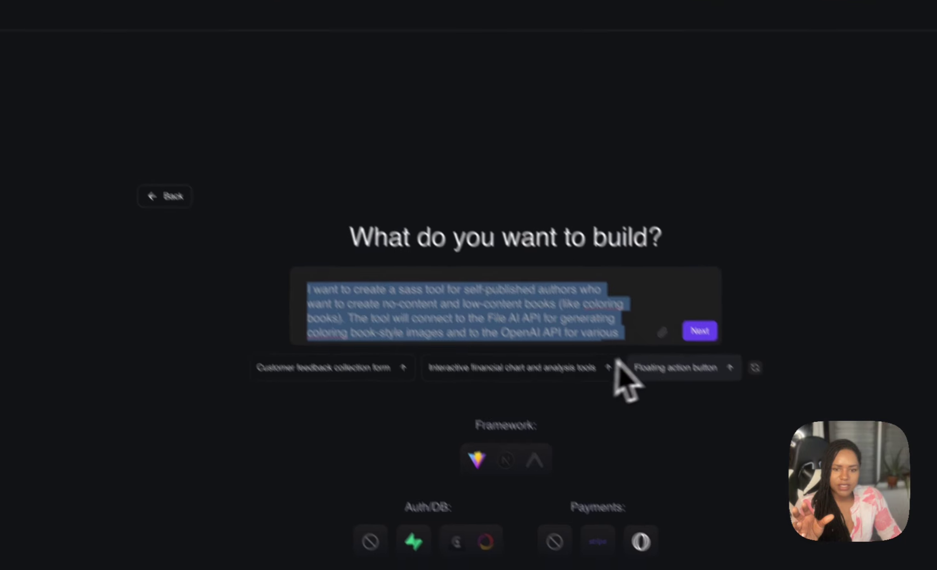
pyautogui.press('Return')
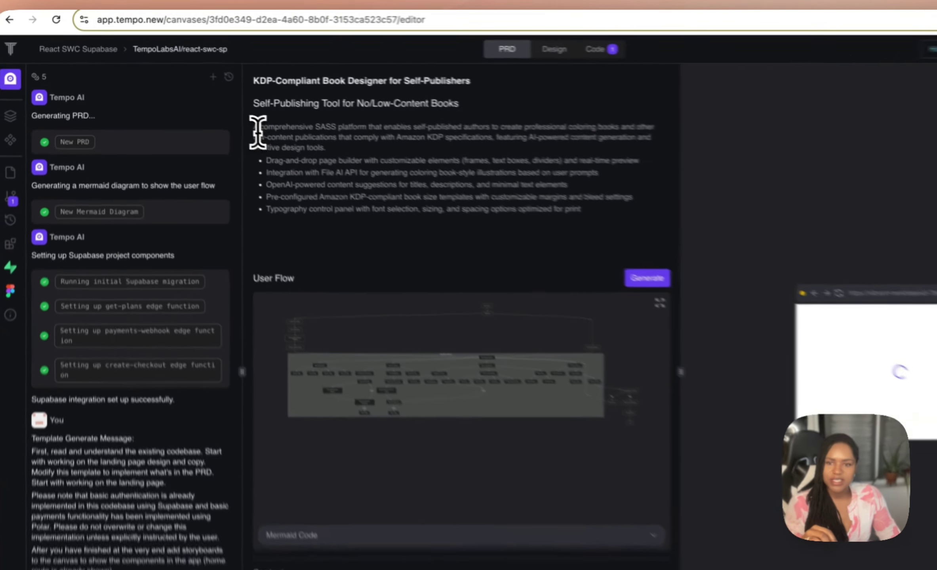
# Step: Correct "File AI API" to "Fal AI API" in the PRD's illustration integration bullet
pyautogui.moveTo(221, 107); pyautogui.dragTo(281, 123)
pyautogui.click(302, 123)
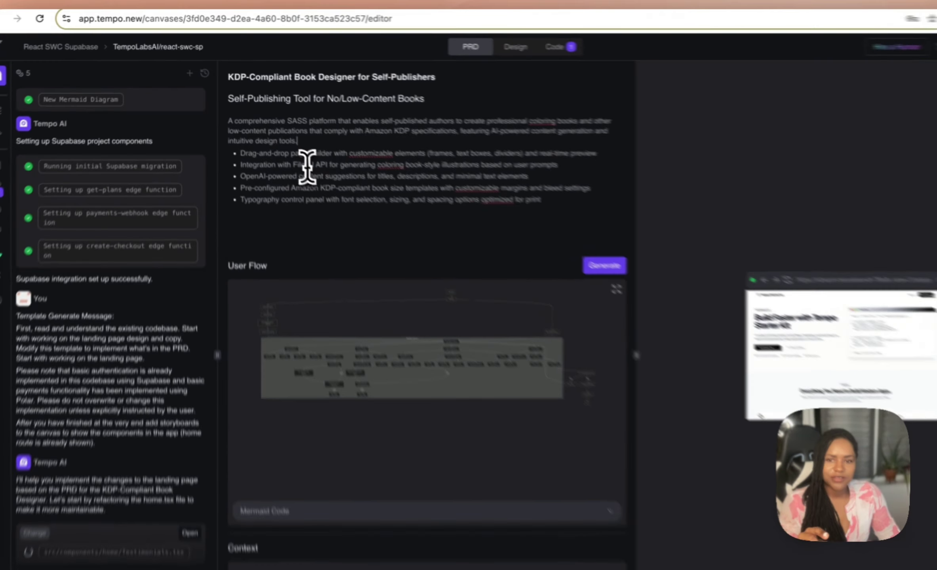
pyautogui.doubleClick(282, 143)
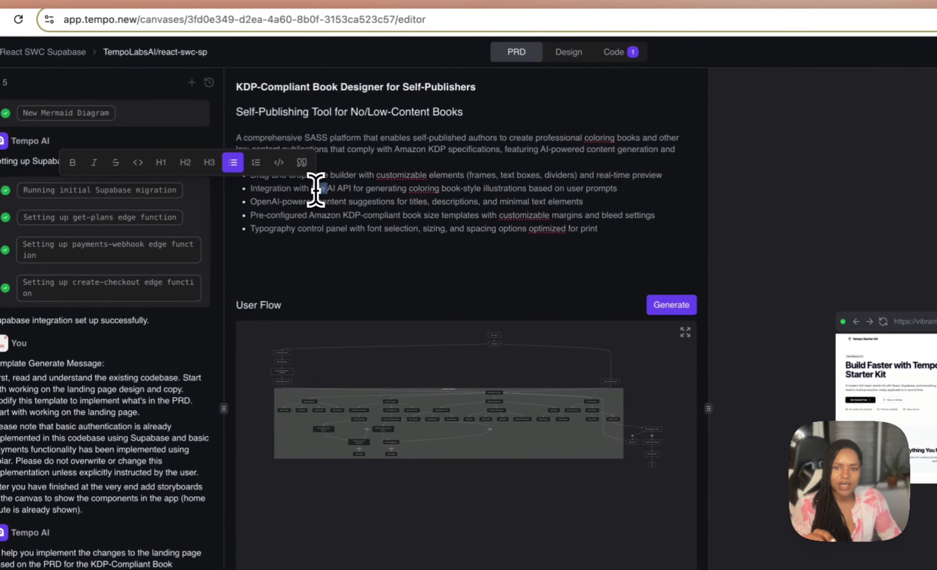
pyautogui.write('Fal')
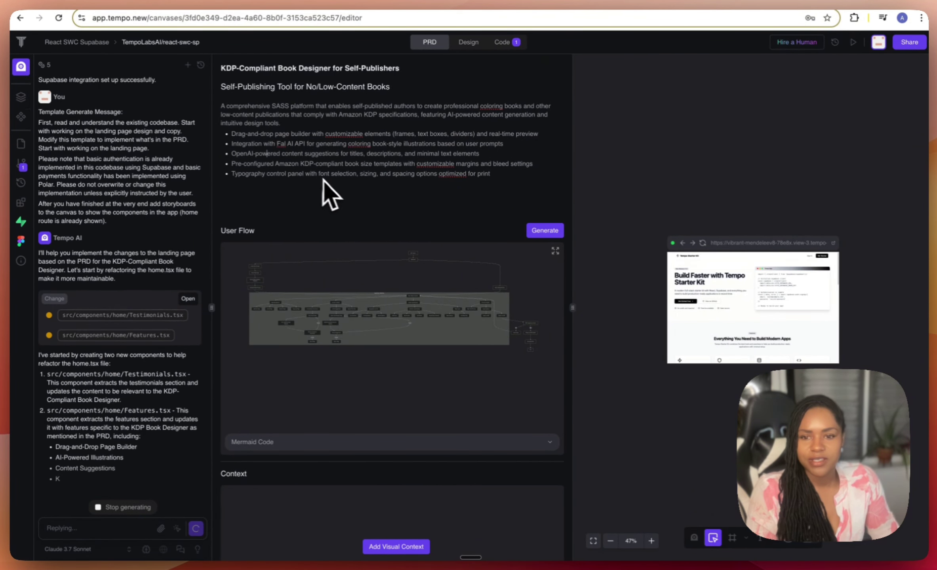
# Step: Widen the chat panel and examine the Book Editor Workflow branches in the PRD's user flow diagram
pyautogui.moveTo(211, 307); pyautogui.dragTo(259, 307)
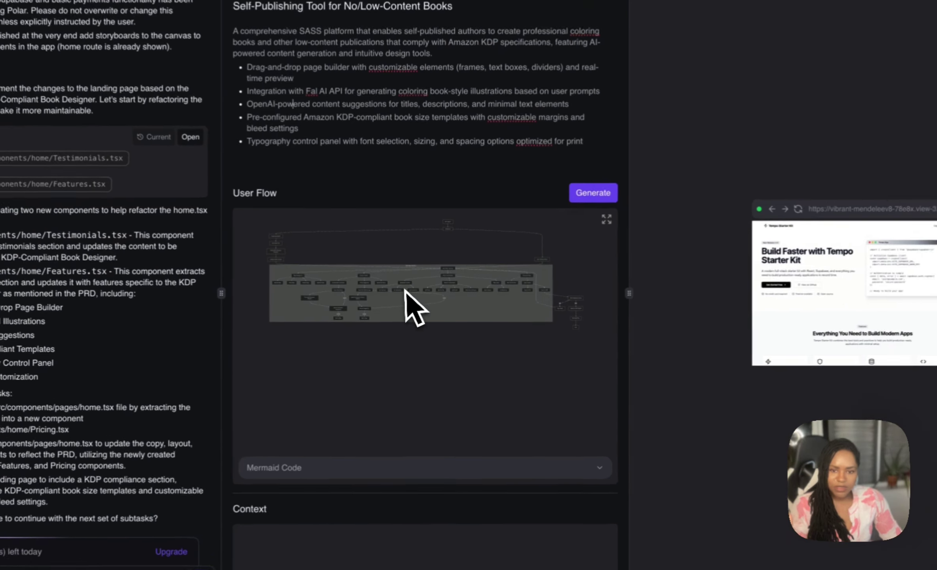
pyautogui.scroll(3, 432, 328)
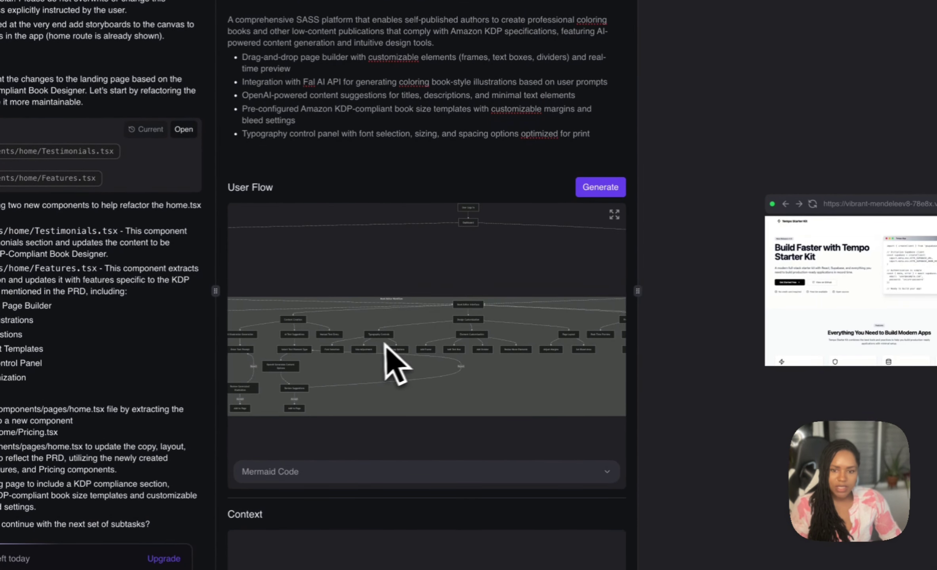
pyautogui.scroll(5, 419, 357)
pyautogui.scroll(3, 570, 372)
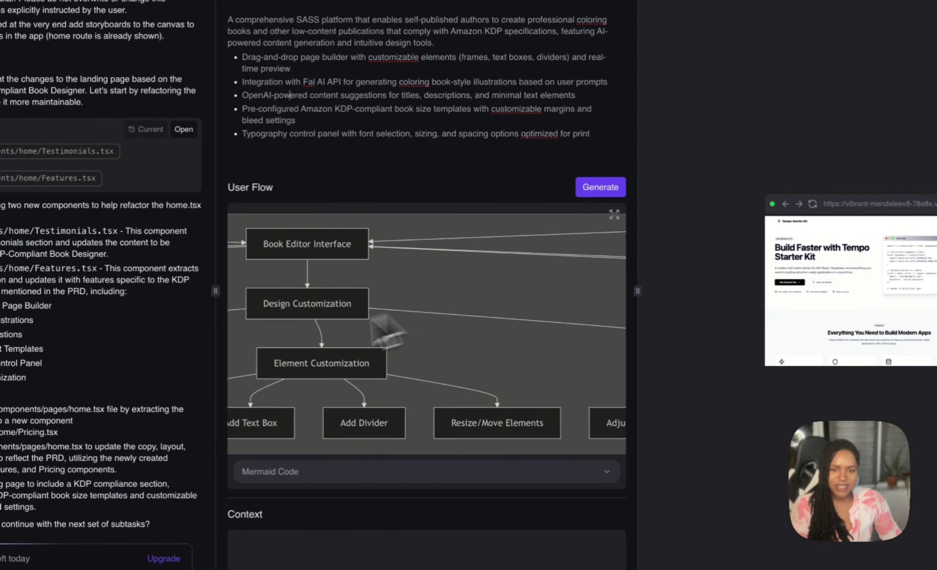
pyautogui.scroll(-5, 433, 306)
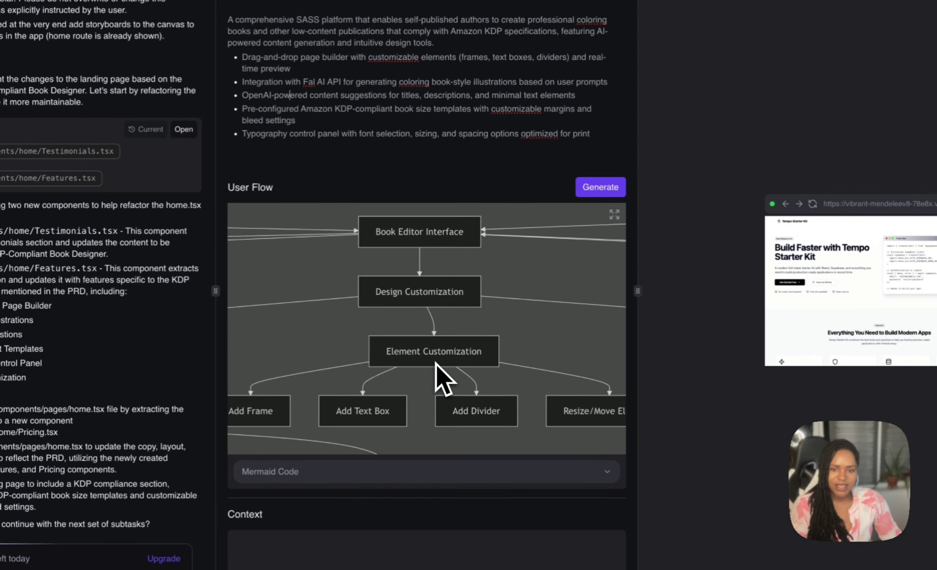
pyautogui.scroll(-5, 445, 303)
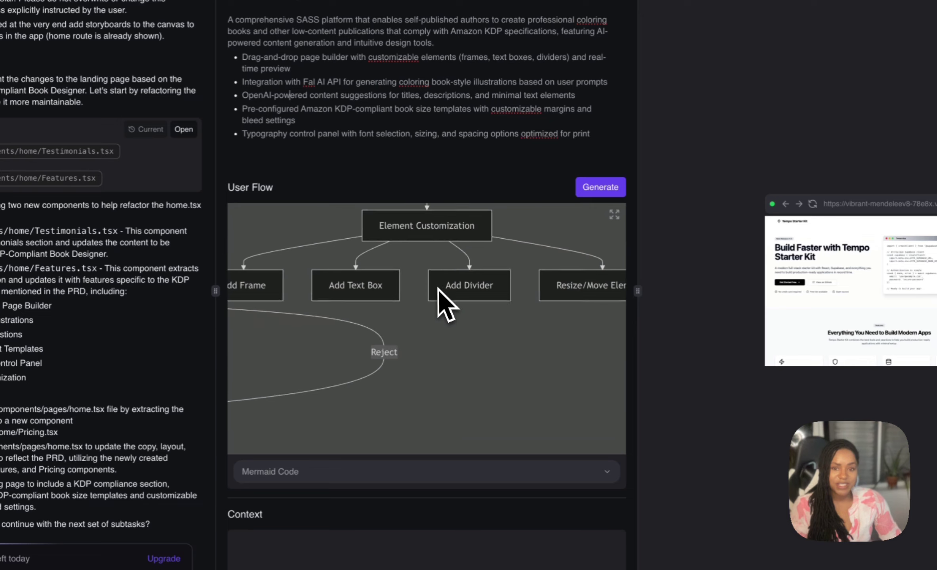
pyautogui.hscroll(-5, 542, 367)
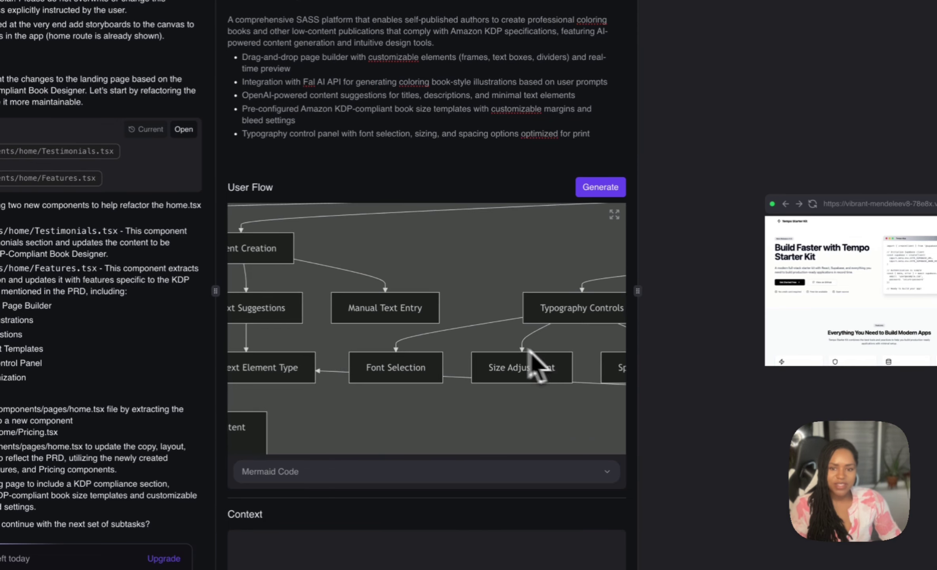
pyautogui.scroll(-5, 489, 353)
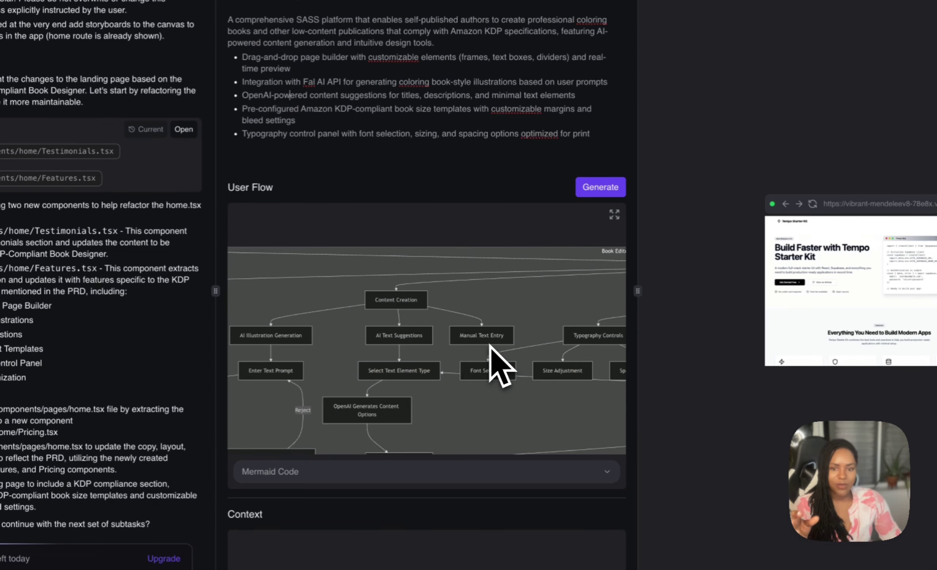
pyautogui.scroll(-3, 347, 330)
pyautogui.scroll(-5, 326, 333)
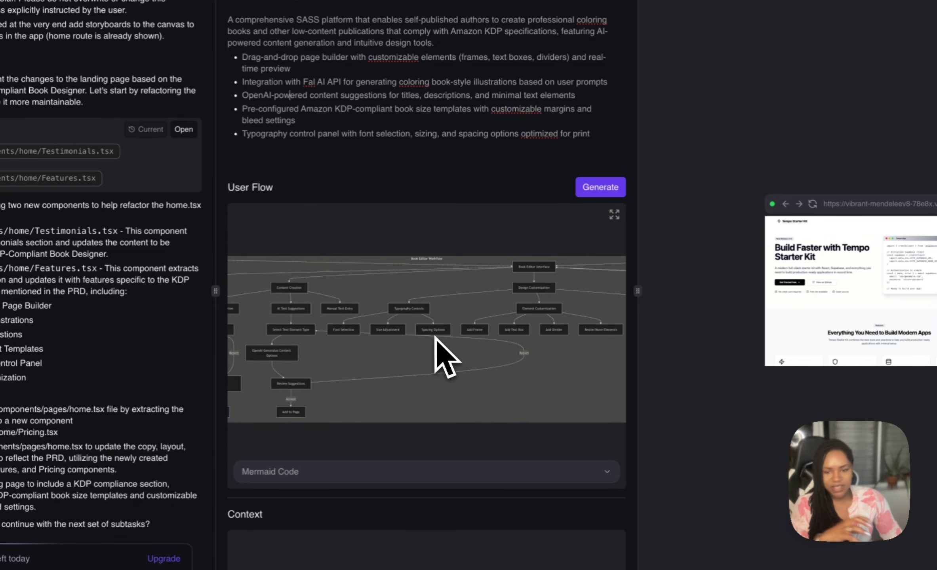
pyautogui.scroll(1, 435, 343)
pyautogui.scroll(-2, 436, 345)
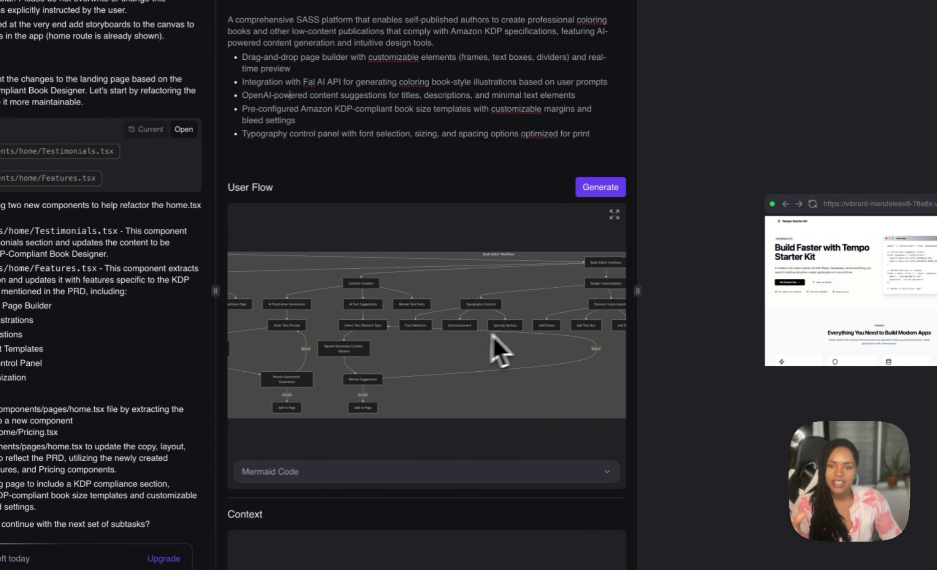
pyautogui.hscroll(1, 497, 337)
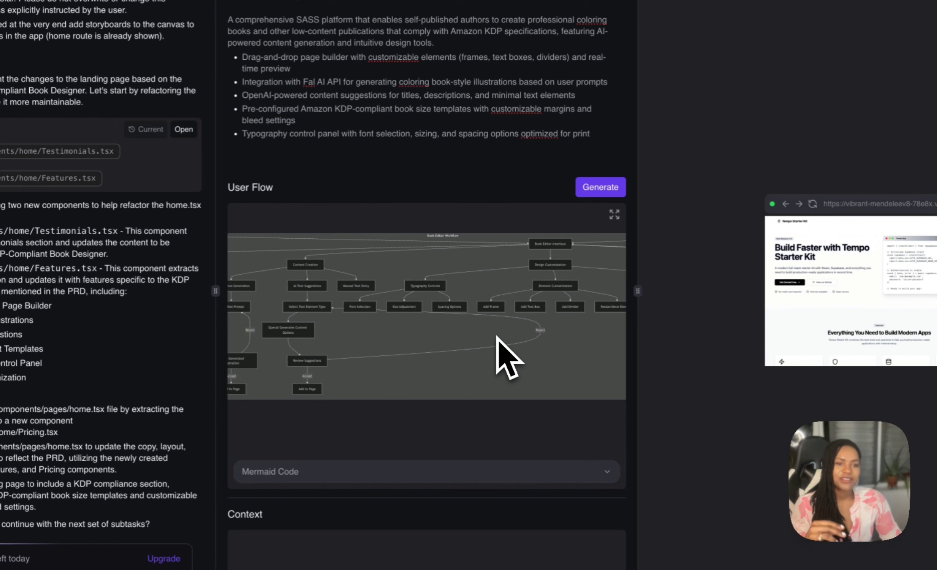